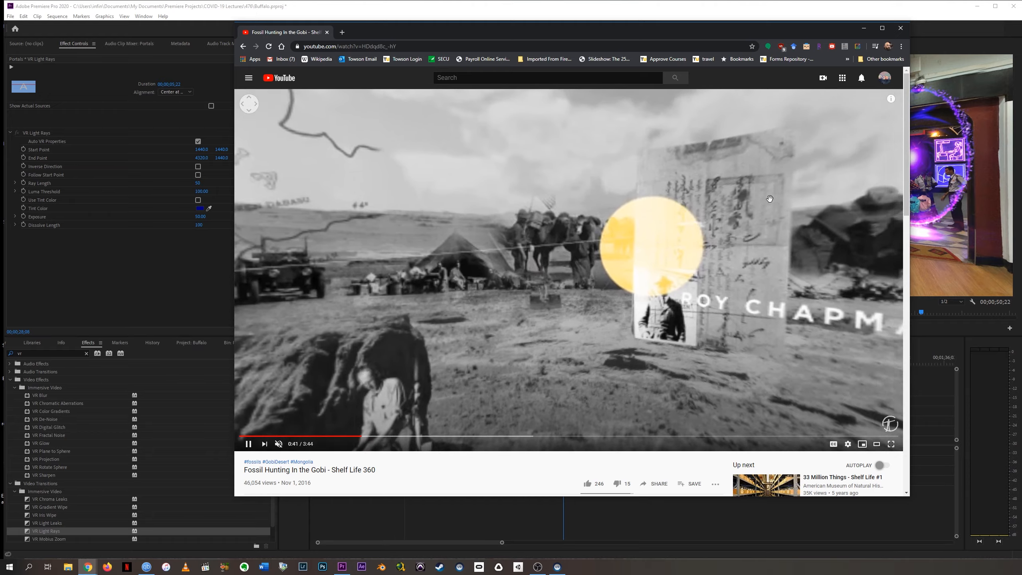
Step: Look around the Roy Chapman Andrews title scene in the 360 YouTube video and enlarge the browser window
drag(769, 199, 505, 188)
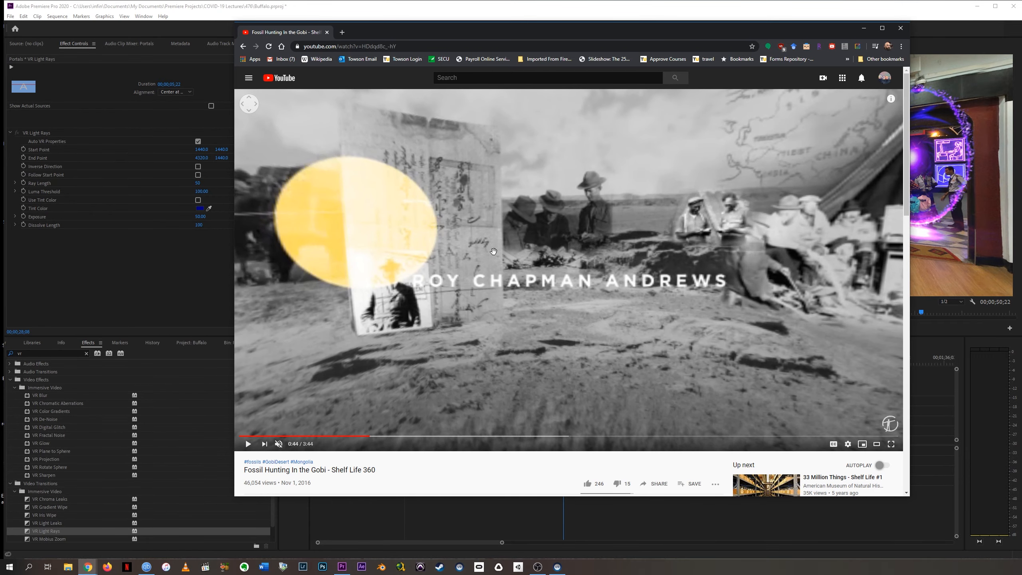
drag(493, 251, 664, 217)
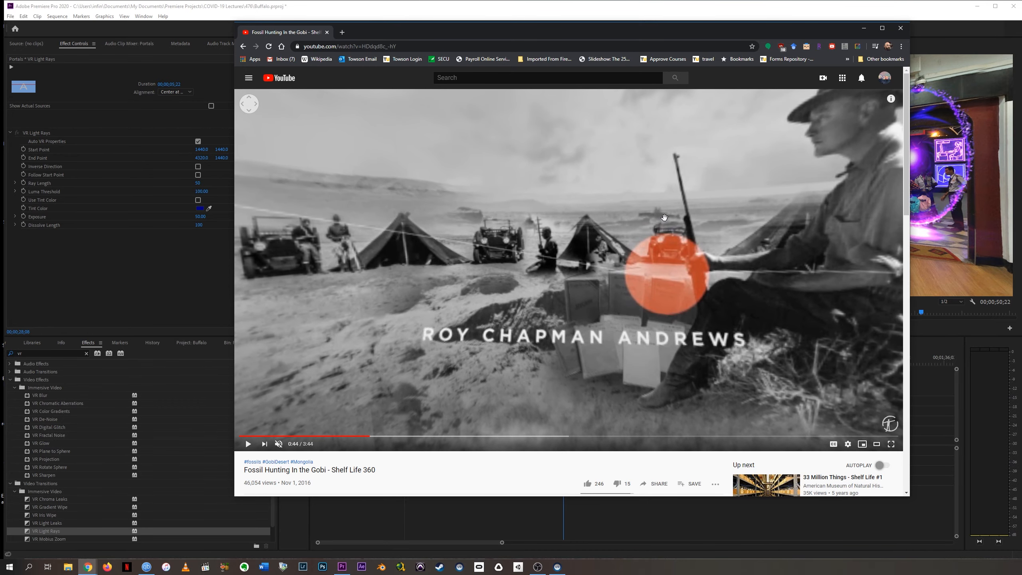
drag(802, 193, 757, 208)
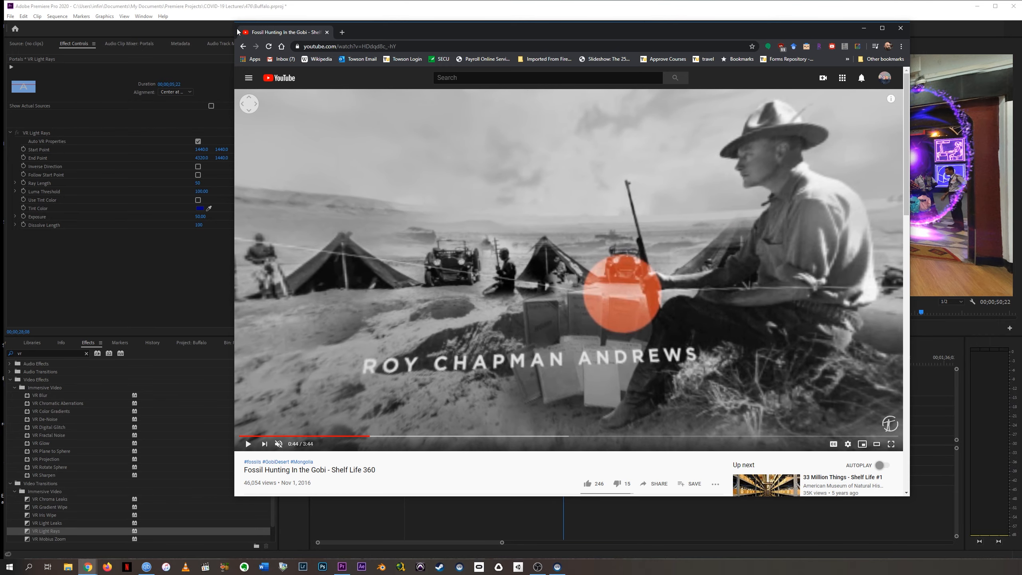
drag(236, 497, 2, 547)
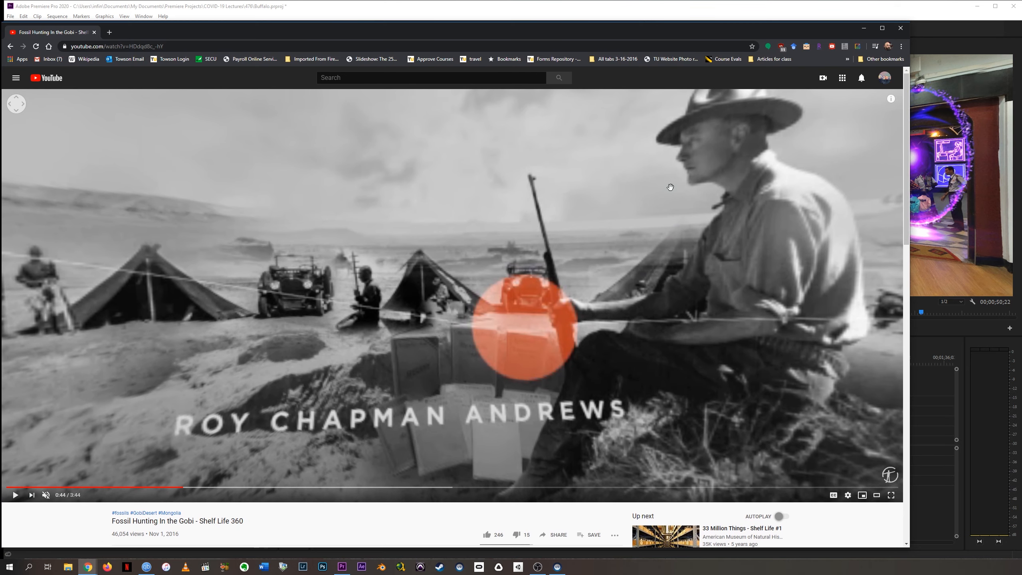
Step: Examine the paused 360 scene in all directions, checking how its title text, photographs and coloured circles are placed around the viewer
drag(594, 172, 636, 198)
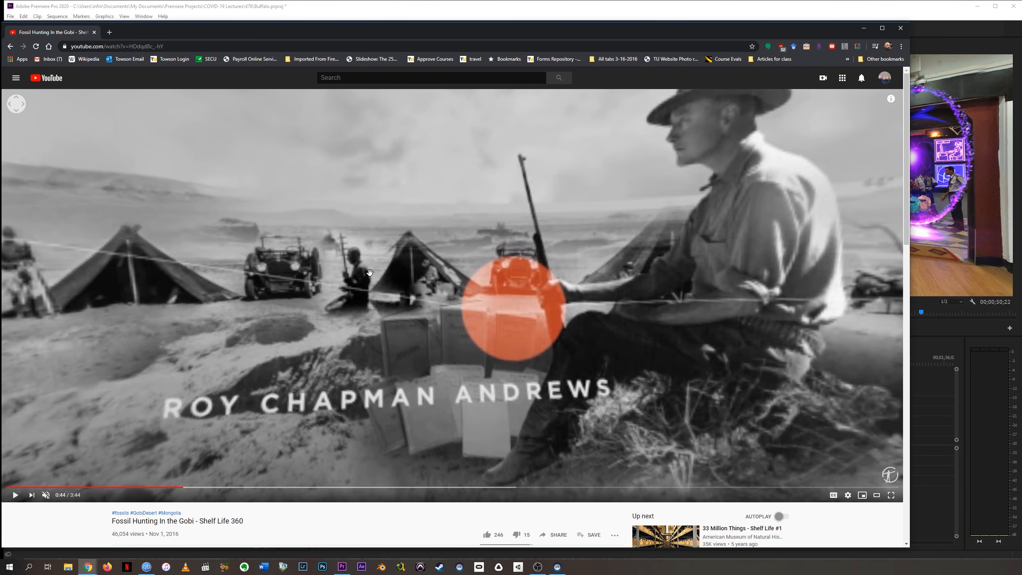
drag(117, 386, 638, 265)
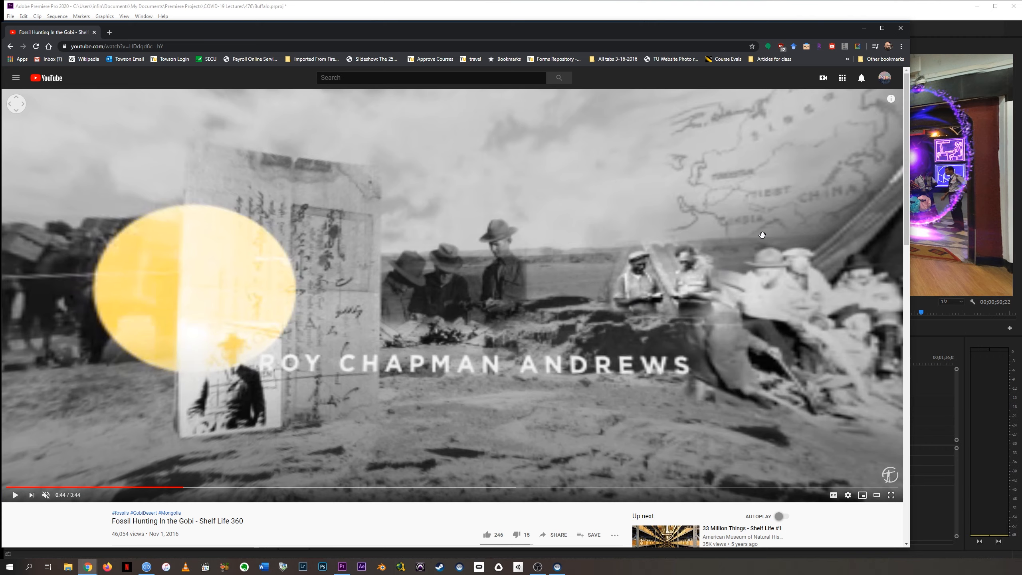
drag(760, 228, 646, 226)
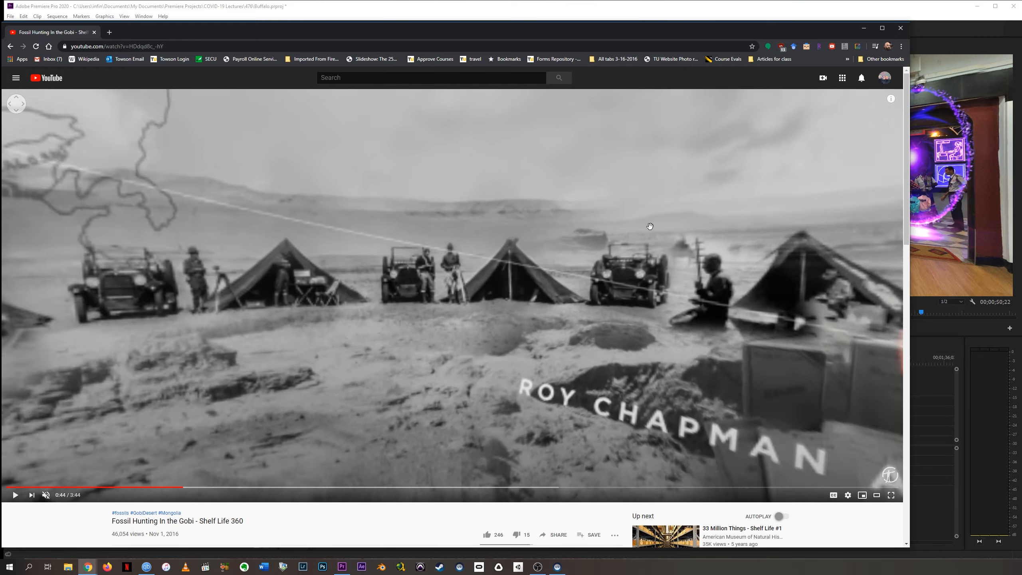
drag(302, 234, 595, 252)
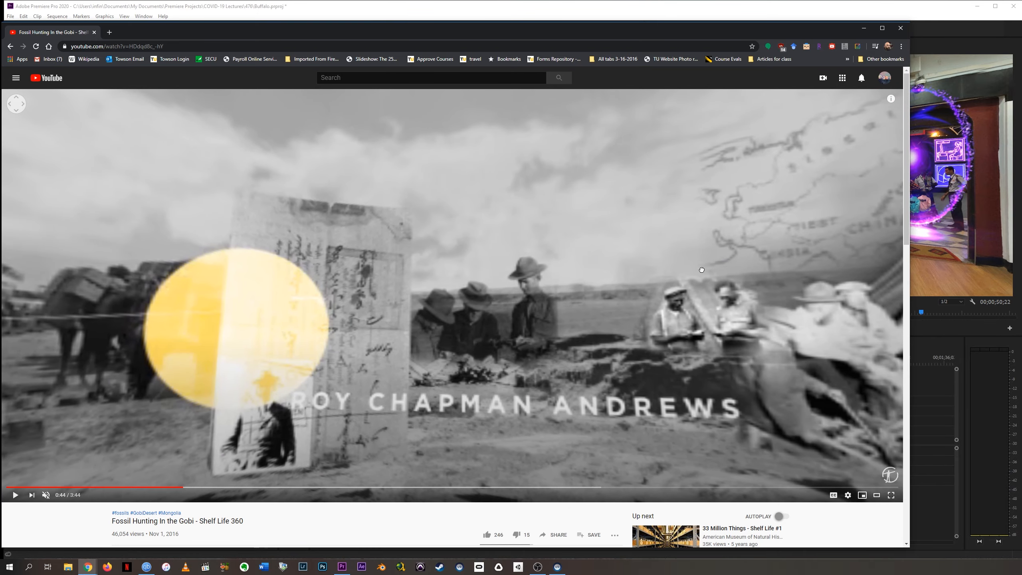
drag(702, 270, 409, 310)
drag(263, 301, 438, 199)
drag(681, 273, 448, 278)
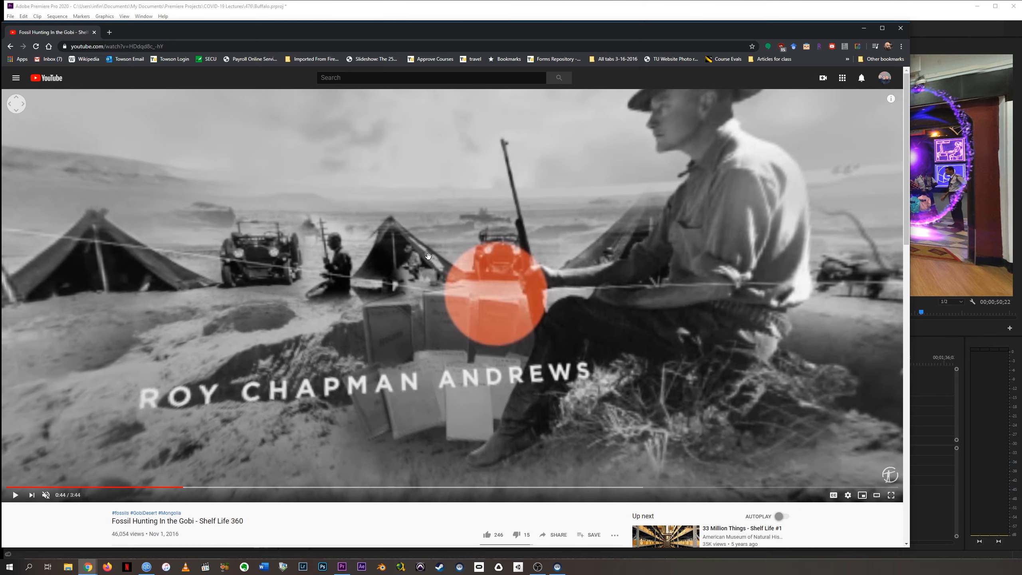
drag(449, 328, 2, 326)
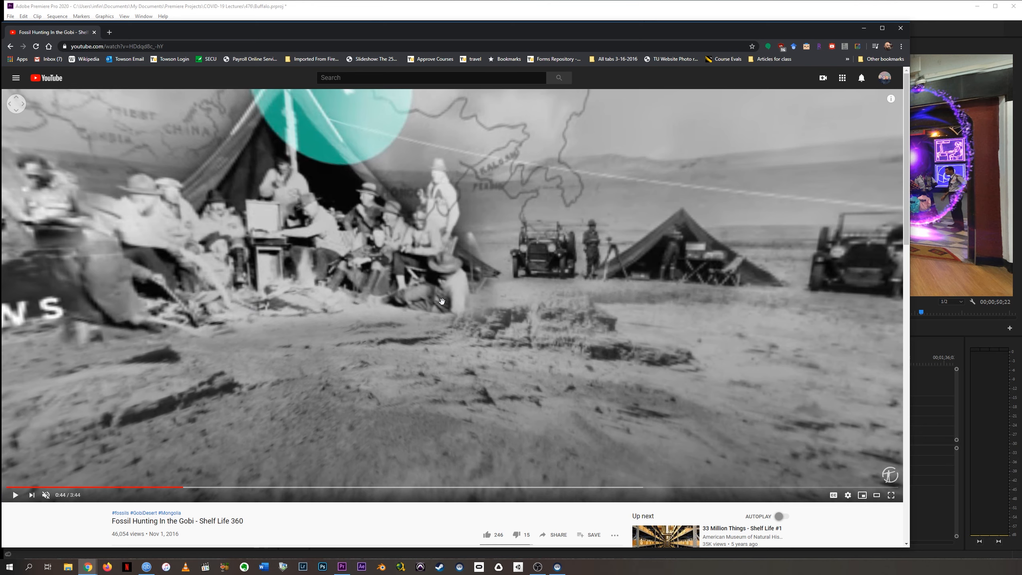
drag(746, 267, 359, 216)
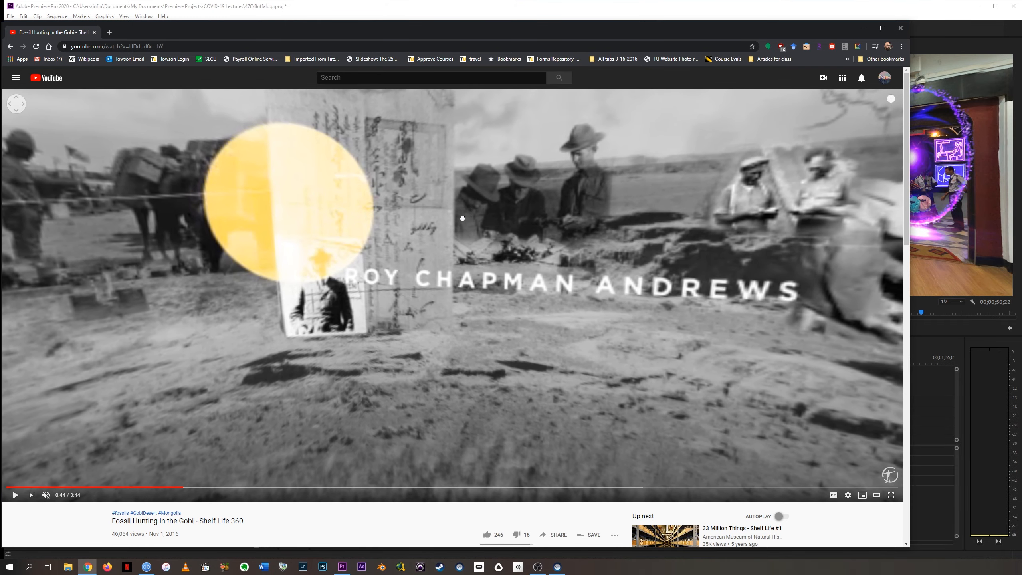
drag(462, 219, 415, 240)
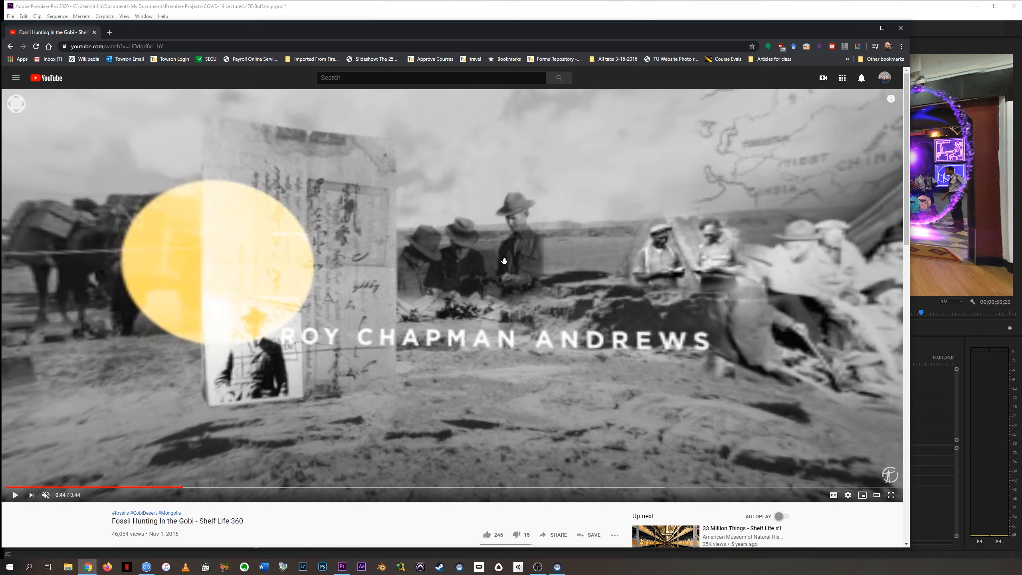
drag(504, 174, 512, 278)
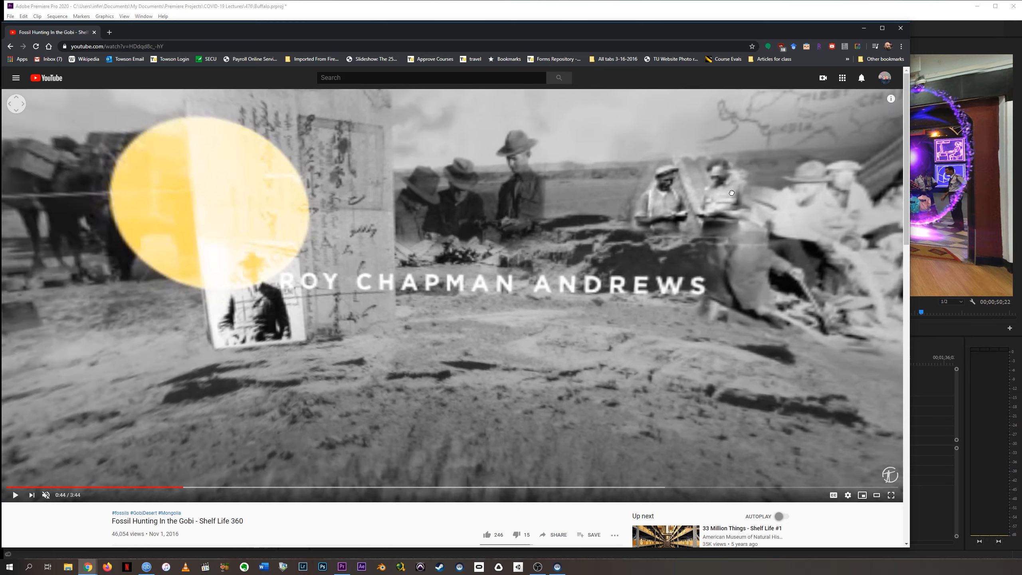
drag(731, 192, 638, 227)
drag(786, 235, 613, 219)
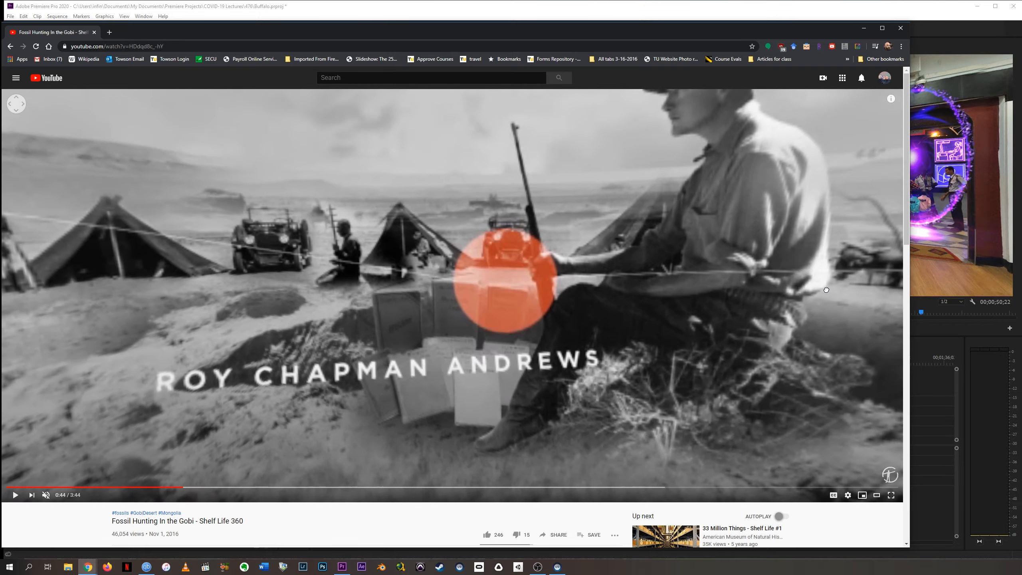
drag(826, 290, 578, 157)
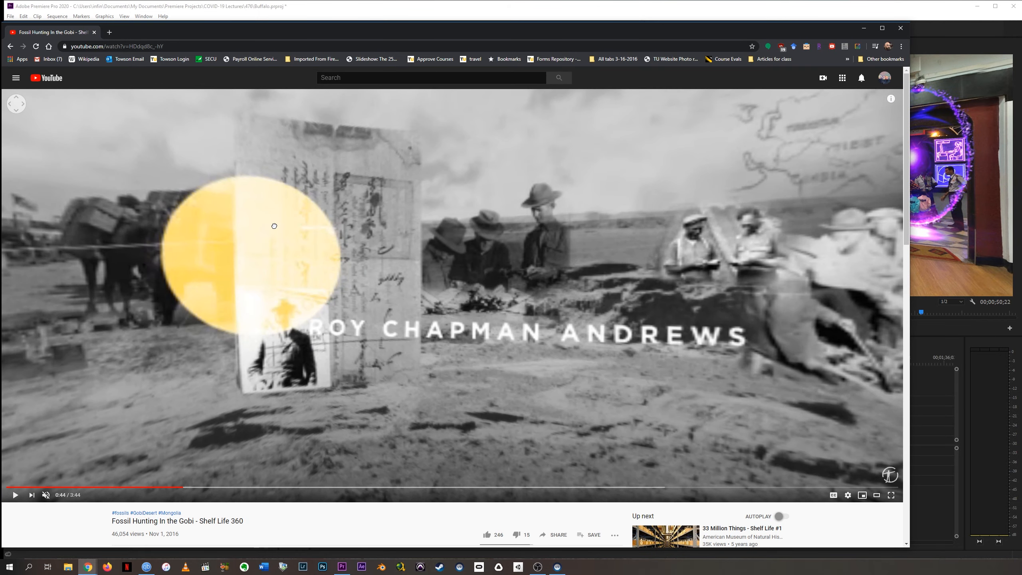
drag(282, 227, 654, 242)
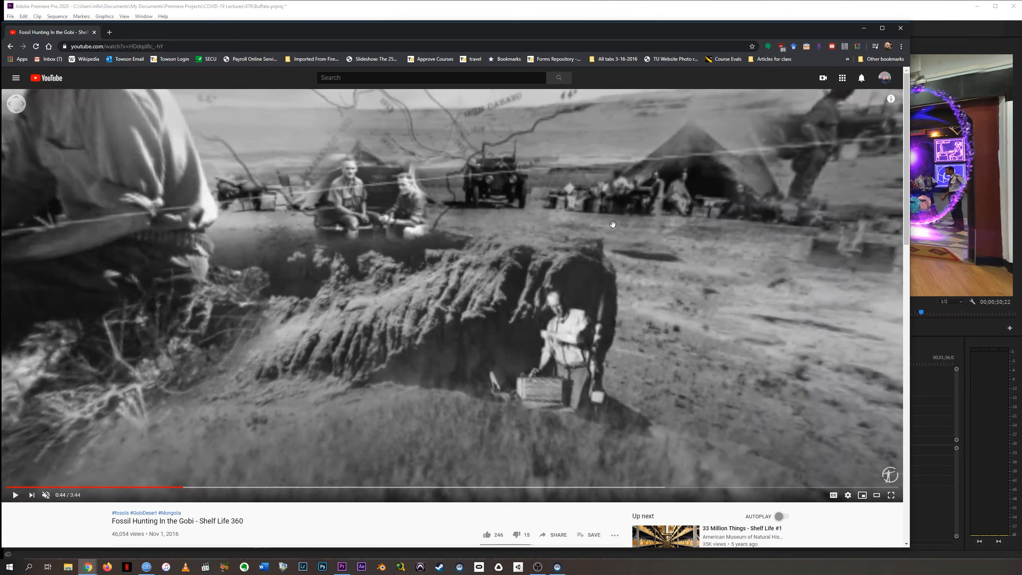
drag(613, 225, 372, 393)
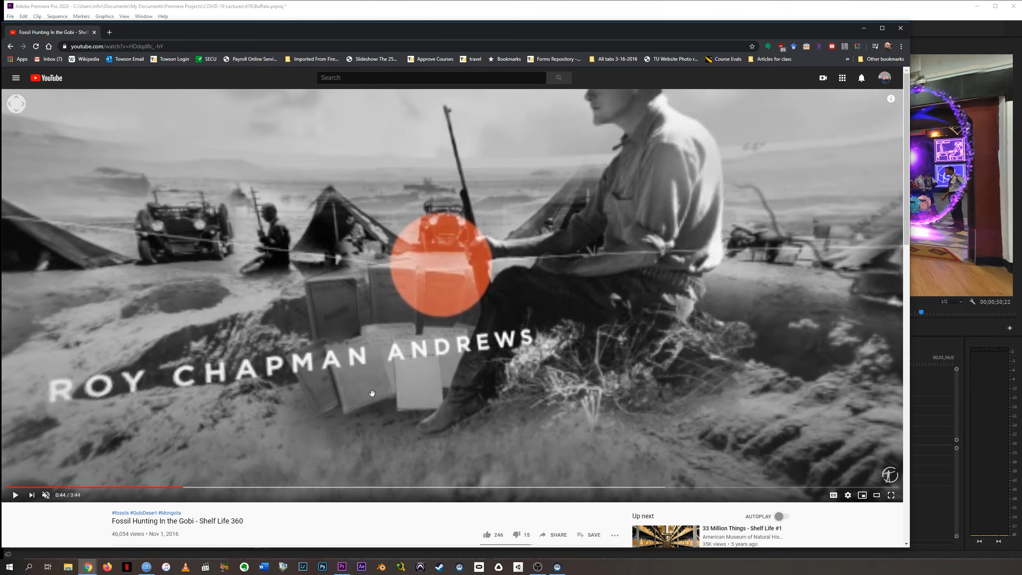
drag(610, 348, 457, 206)
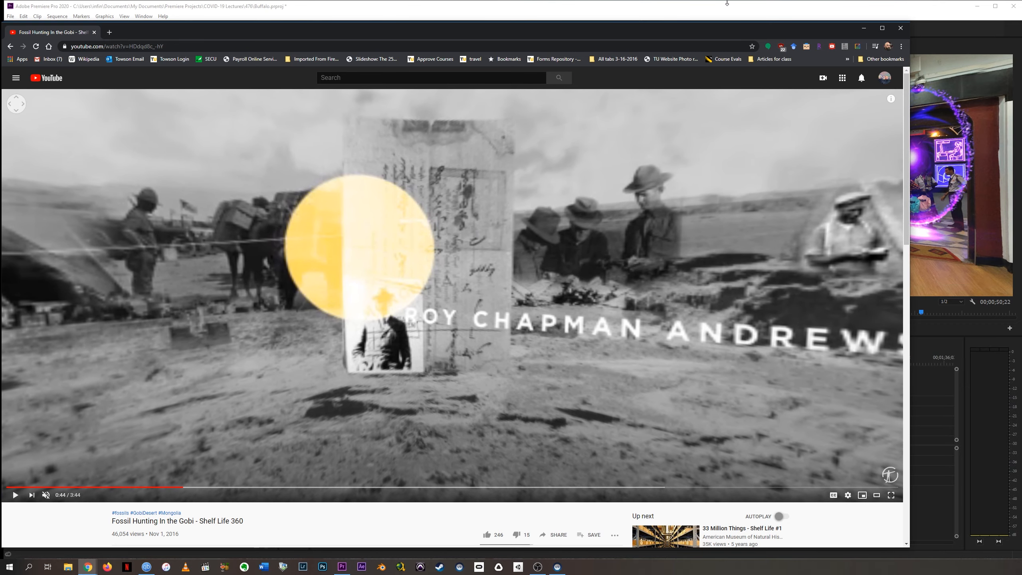
Step: Switch to Premiere Pro and add a new text layer to the Portals sequence at 00;00;28;08
click(727, 3)
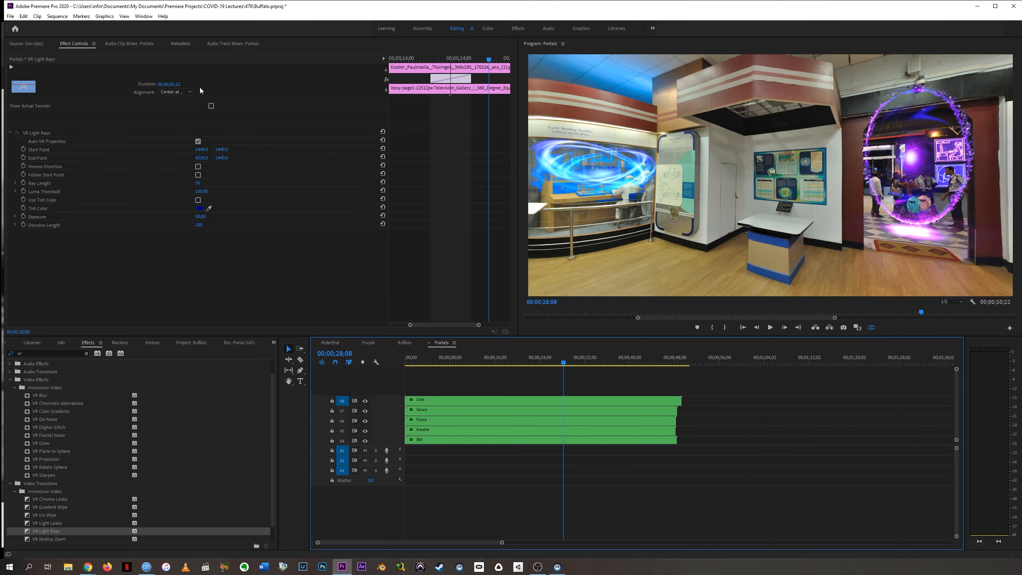
click(105, 16)
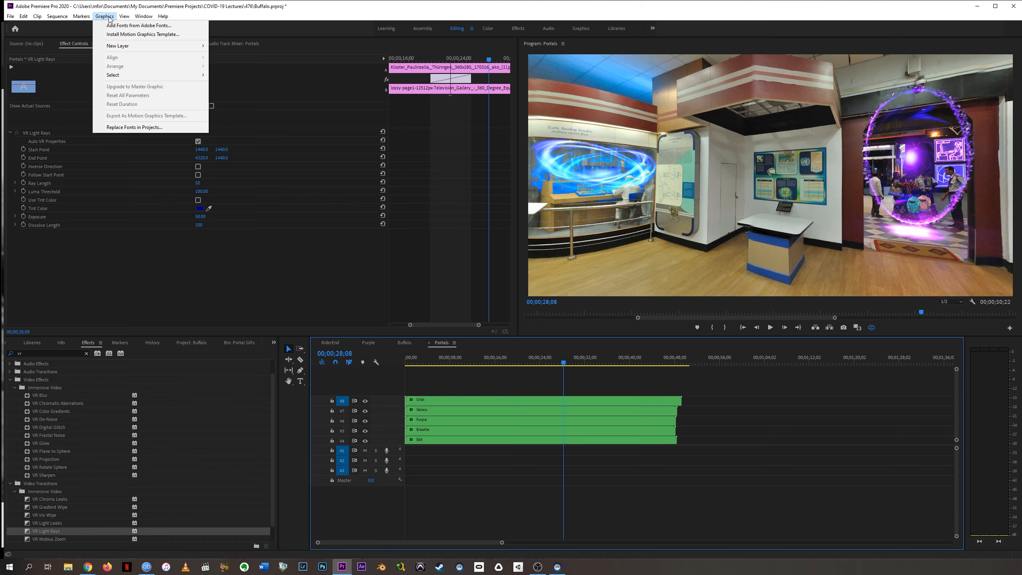
mouse_move(112, 47)
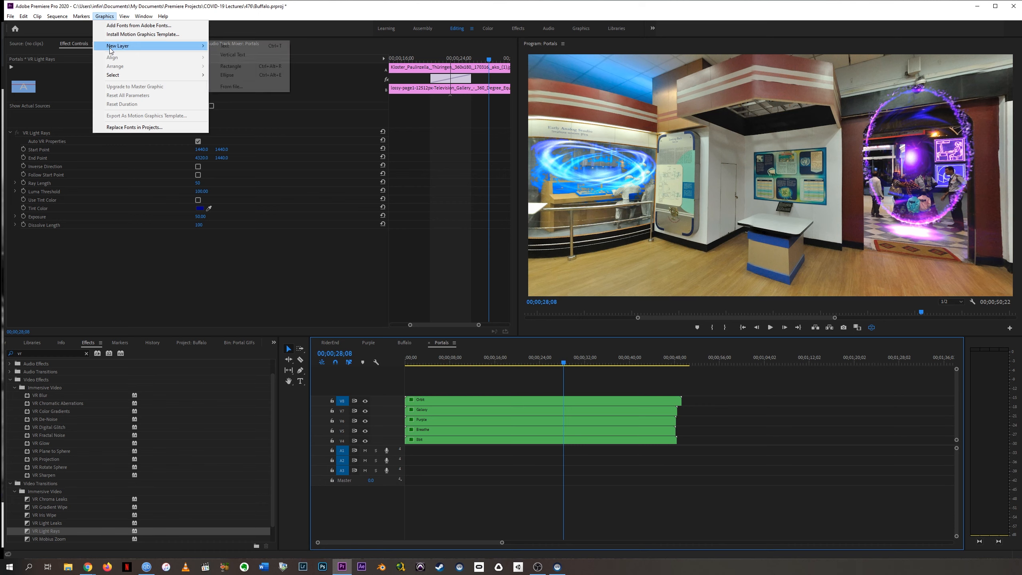
click(237, 49)
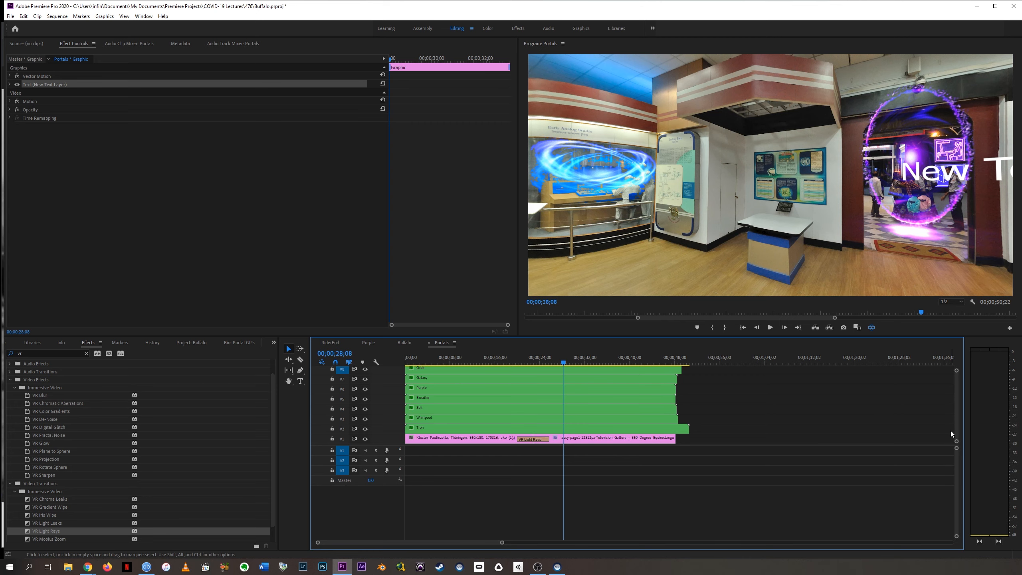
Step: Expand the new text layer's properties and turn off the VR video display to show the flat equirectangular frame
drag(921, 198, 754, 197)
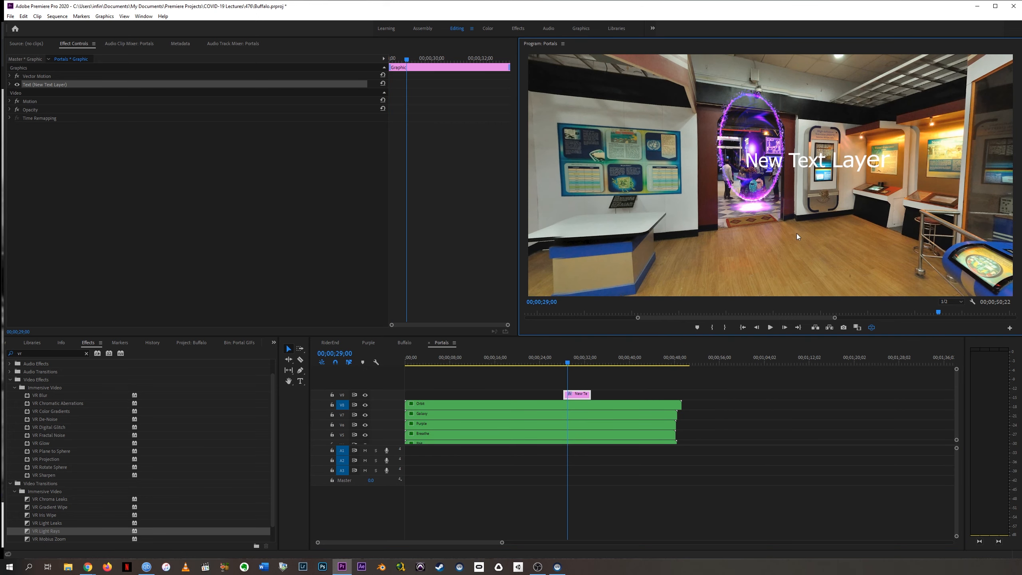
double_click(579, 394)
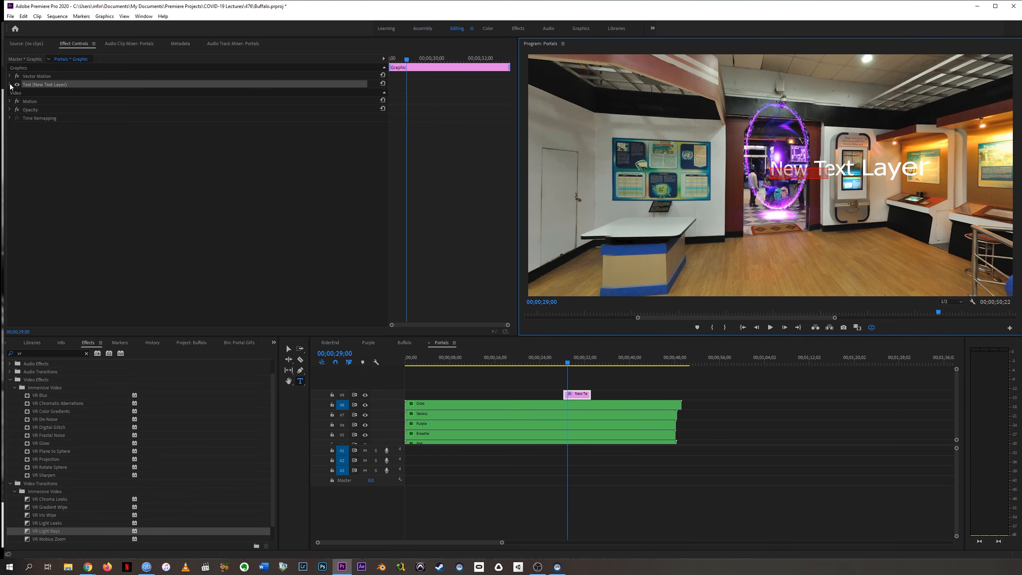
click(10, 84)
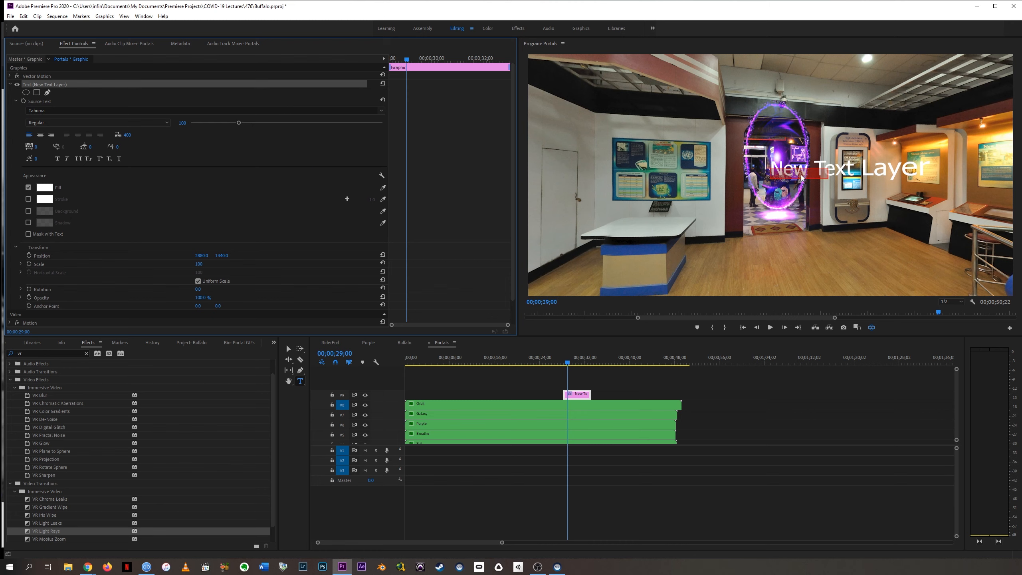
click(840, 171)
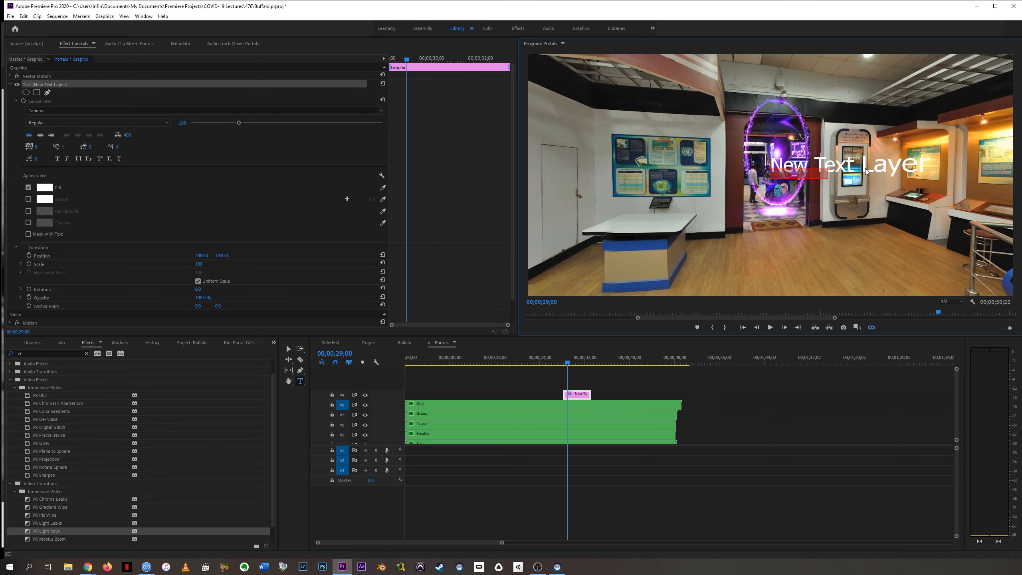
click(872, 328)
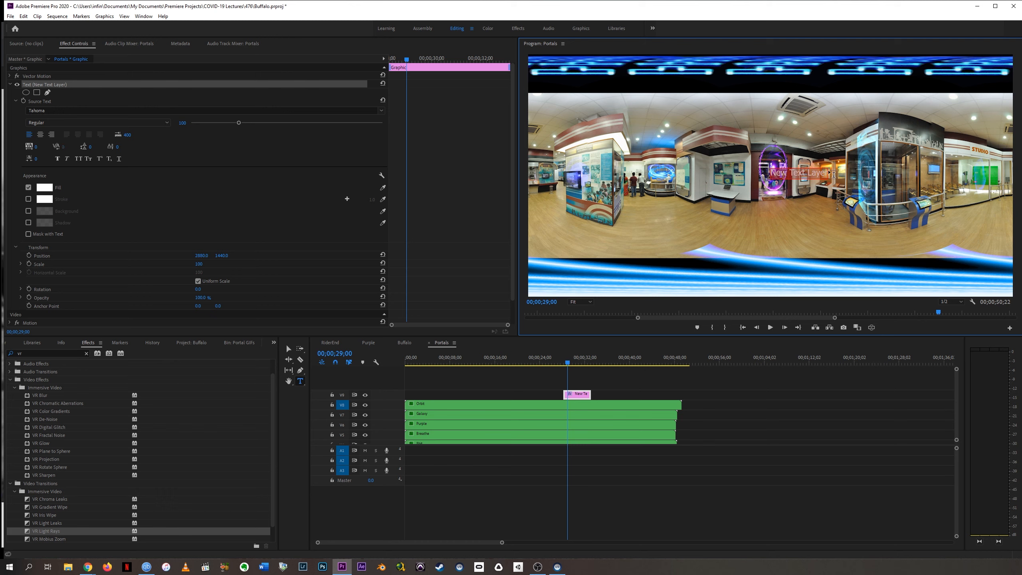
Step: Replace the placeholder text with "VR is a Portal to the Future!"
text(VR)
text(is a Portal to the Fture)
key(BackSpace)
key(BackSpace)
key(BackSpace)
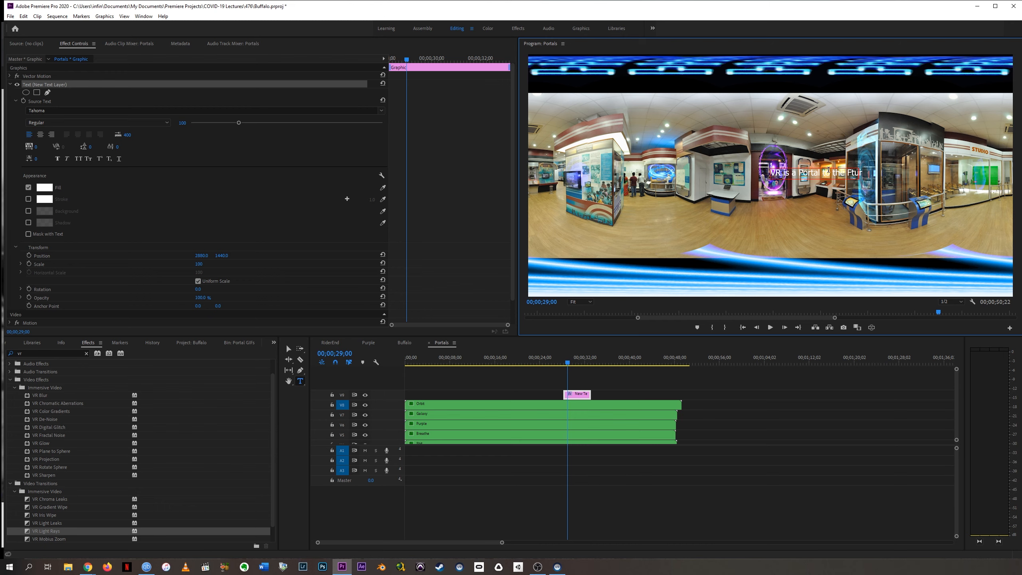
text(uture!)
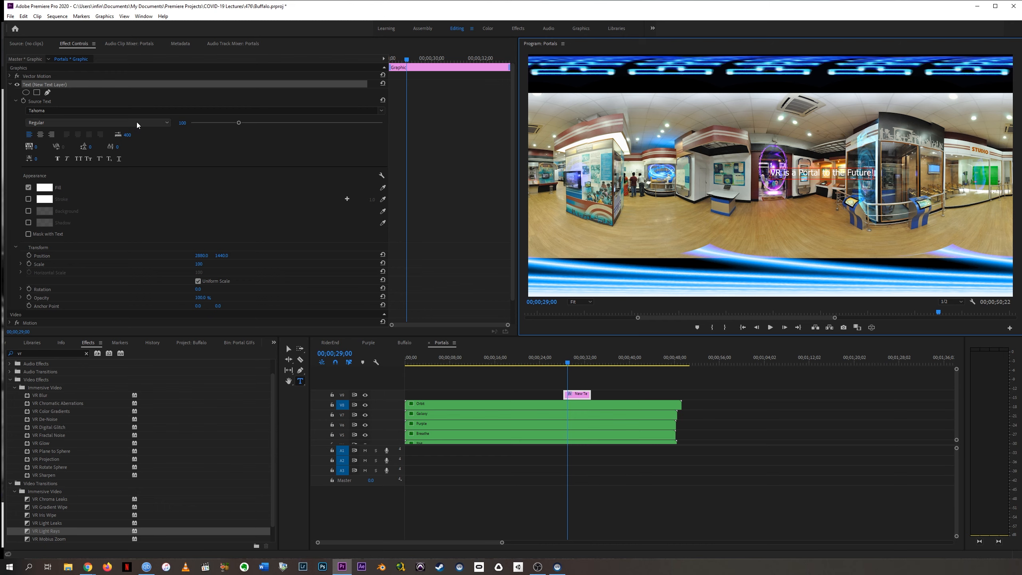
Step: Move the title in the frame to about 3128, 1701 and place the playhead at 00;00;32;04
click(289, 348)
drag(811, 176, 831, 198)
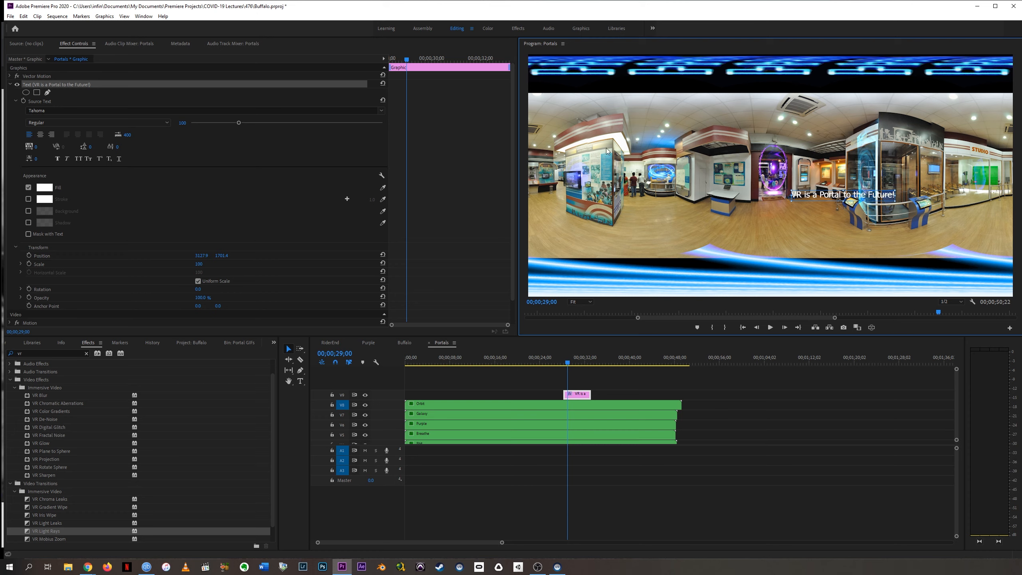
drag(567, 364, 589, 369)
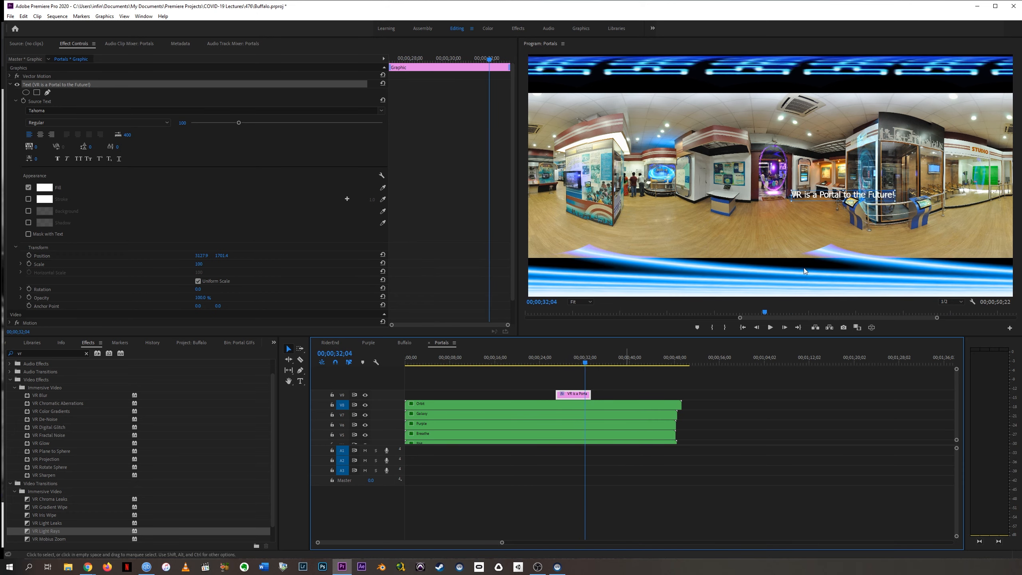
Step: Turn the VR video display back on and lower the title by changing its vertical position to 2259.4
click(840, 199)
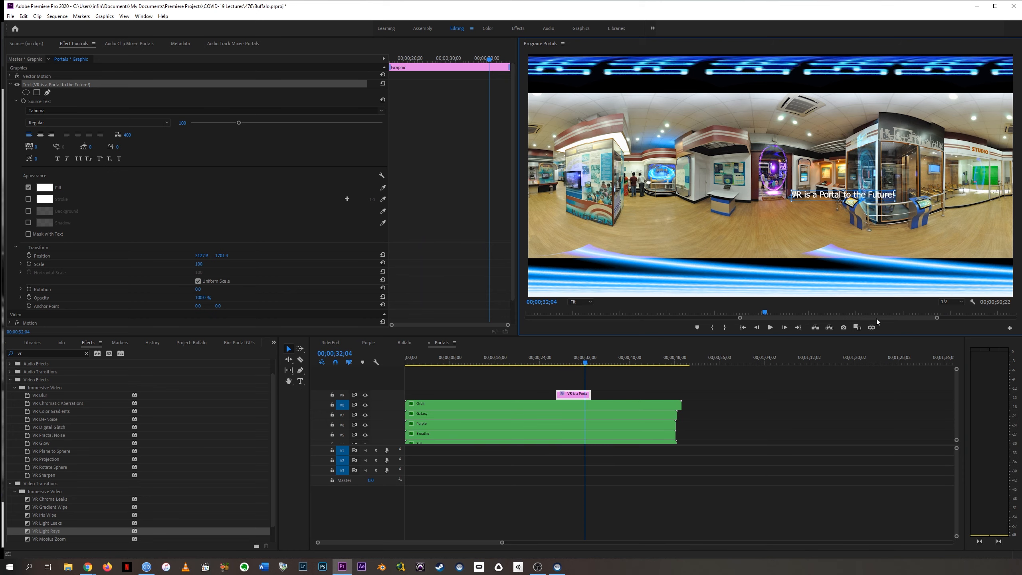
click(872, 327)
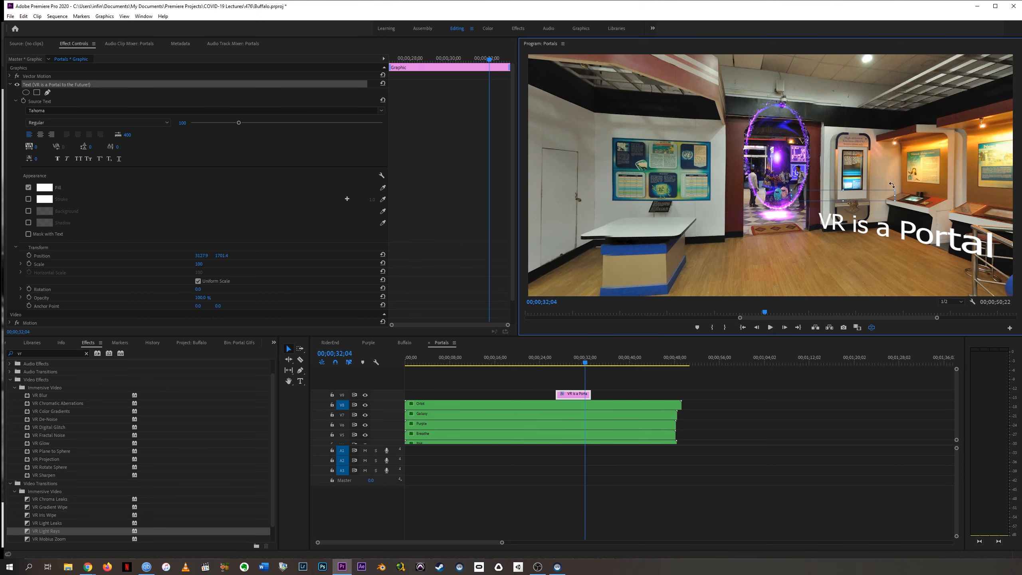
drag(892, 185, 776, 173)
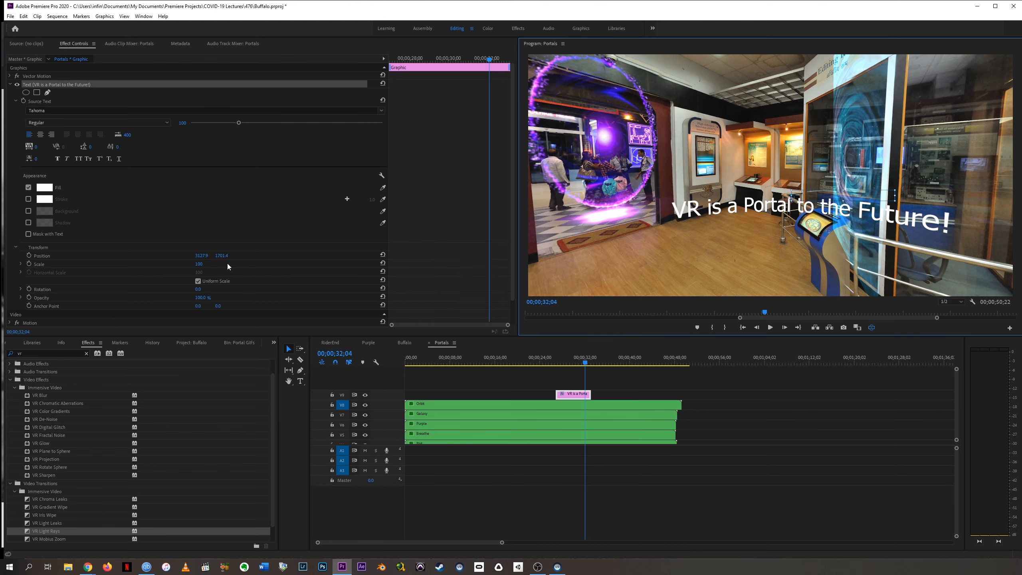
drag(221, 255, 446, 255)
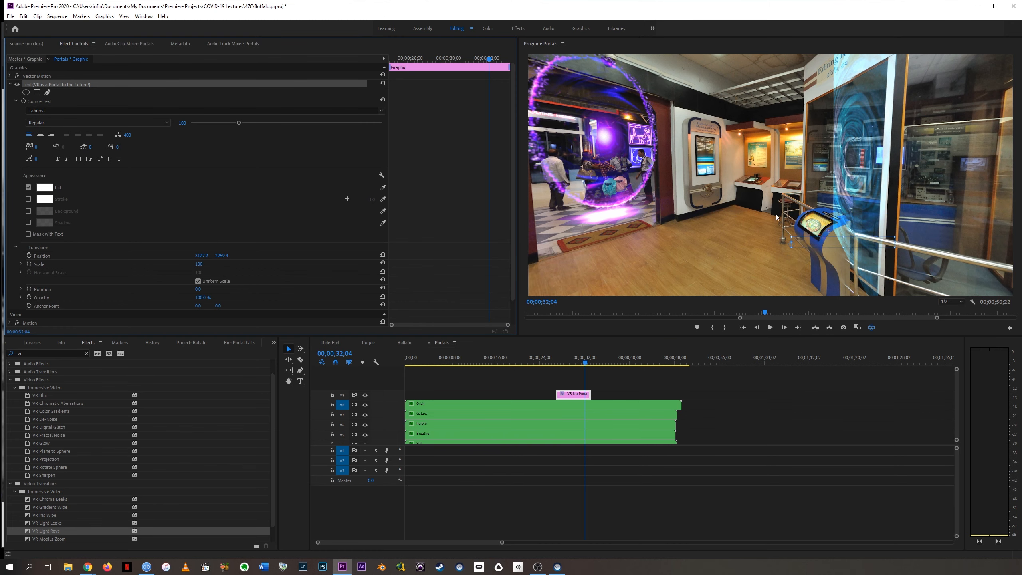
Step: Raise the title by setting its vertical position to 1871.4 and look around it in the VR view
drag(776, 214, 741, 85)
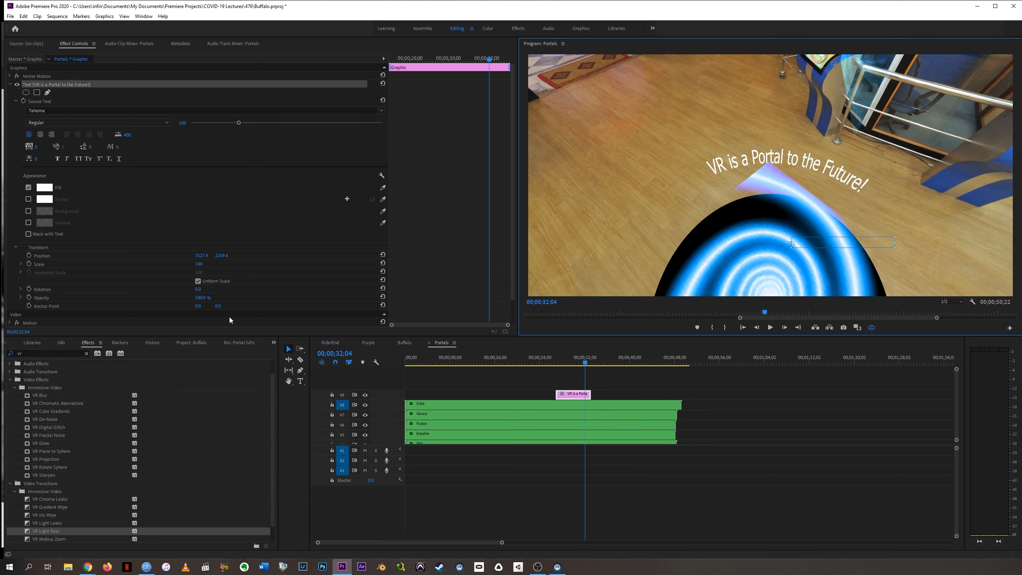
drag(219, 255, 147, 255)
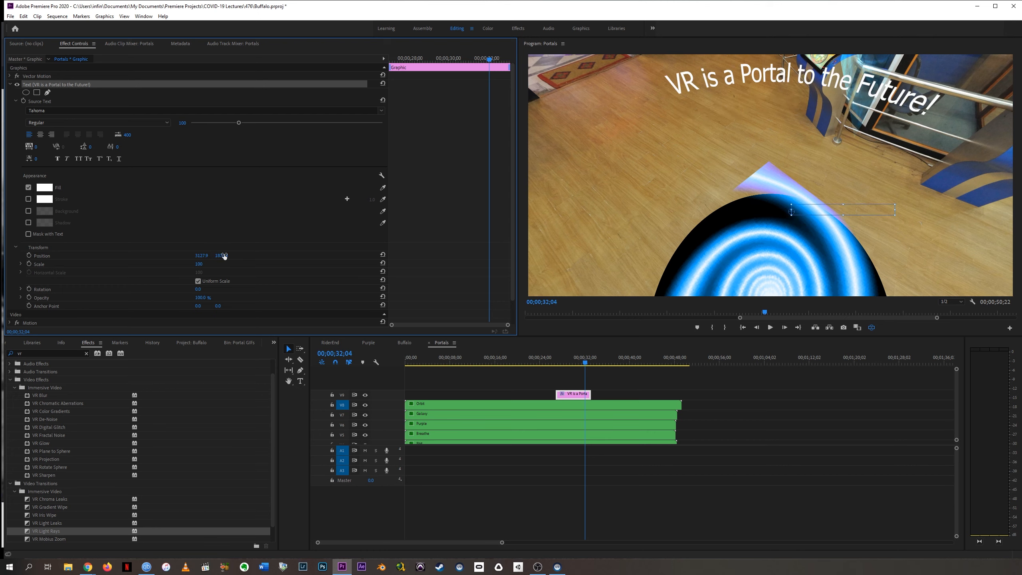
drag(831, 110, 904, 144)
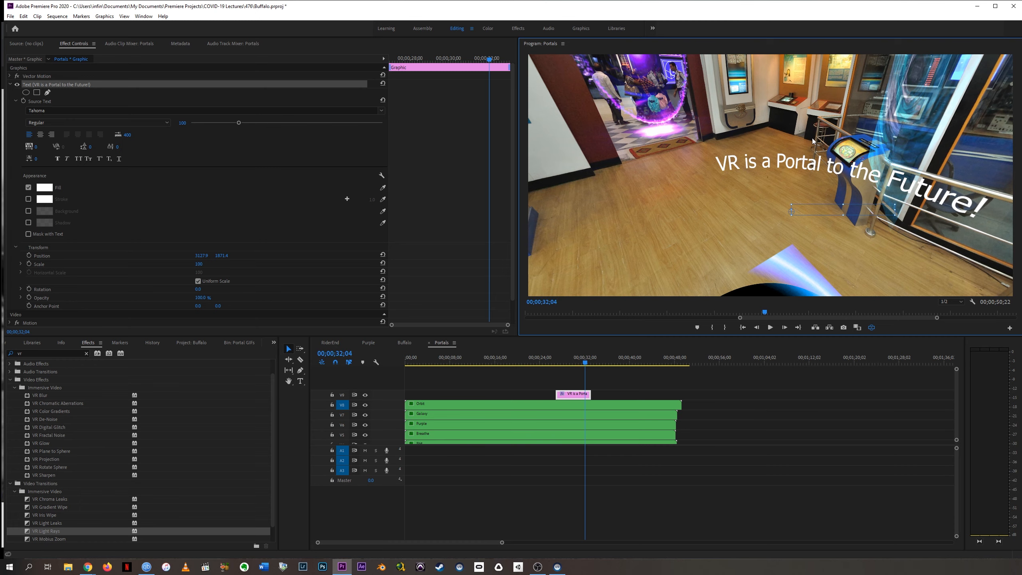
drag(781, 182, 808, 85)
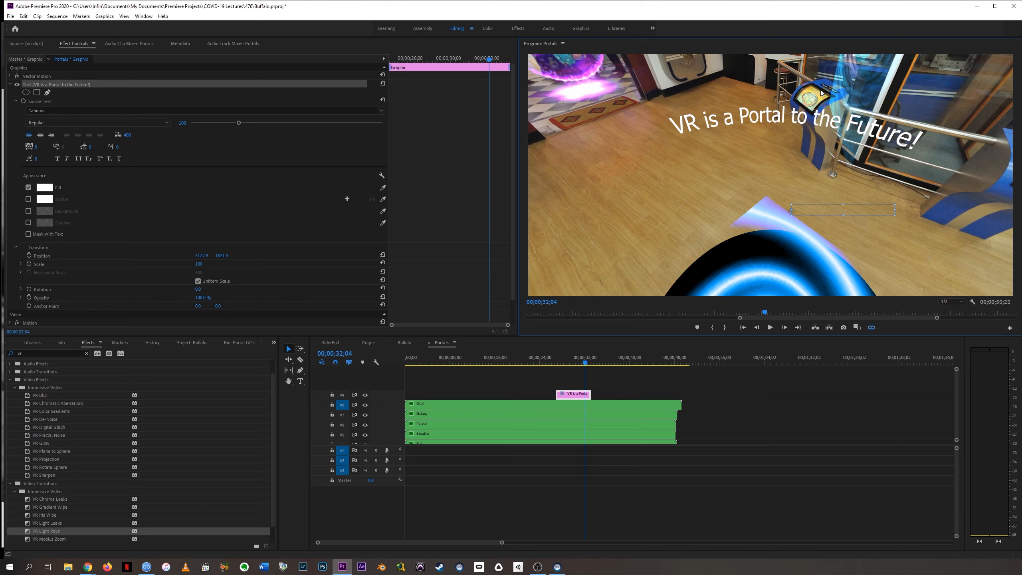
drag(822, 95, 813, 145)
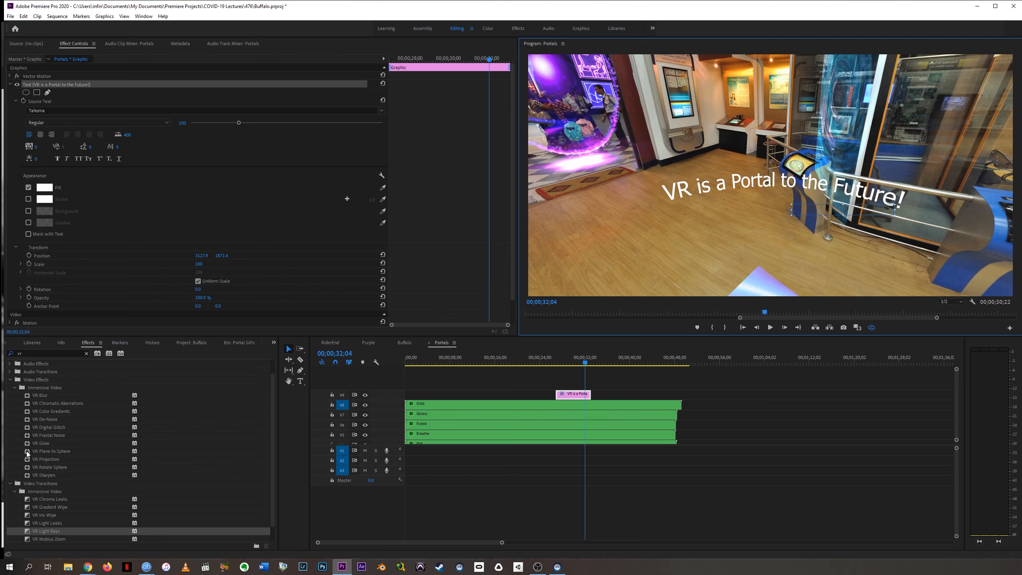
Step: Try the VR Plane to Sphere effect on the title clip and remove it again
drag(29, 451, 582, 396)
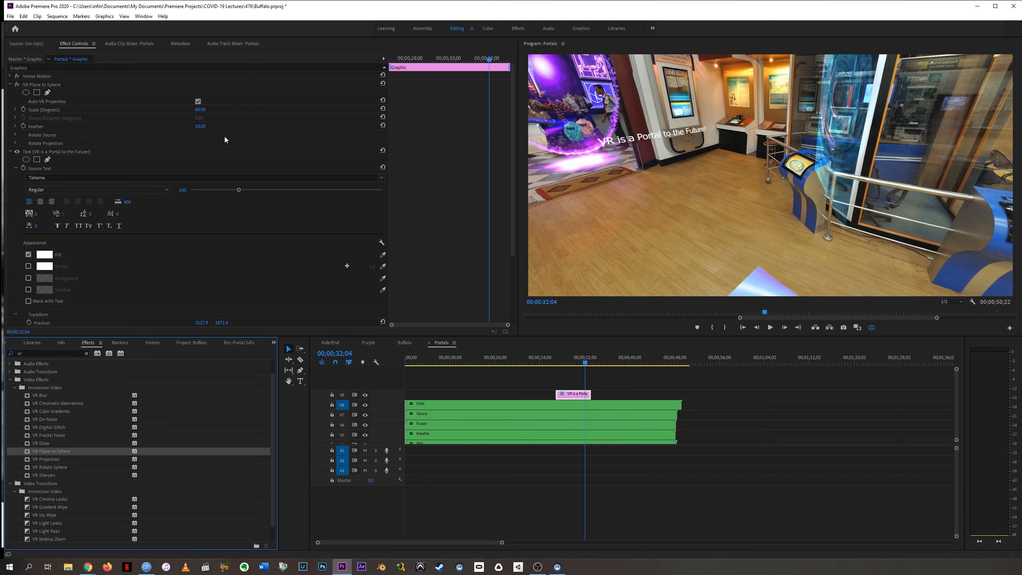
click(224, 136)
key(Delete)
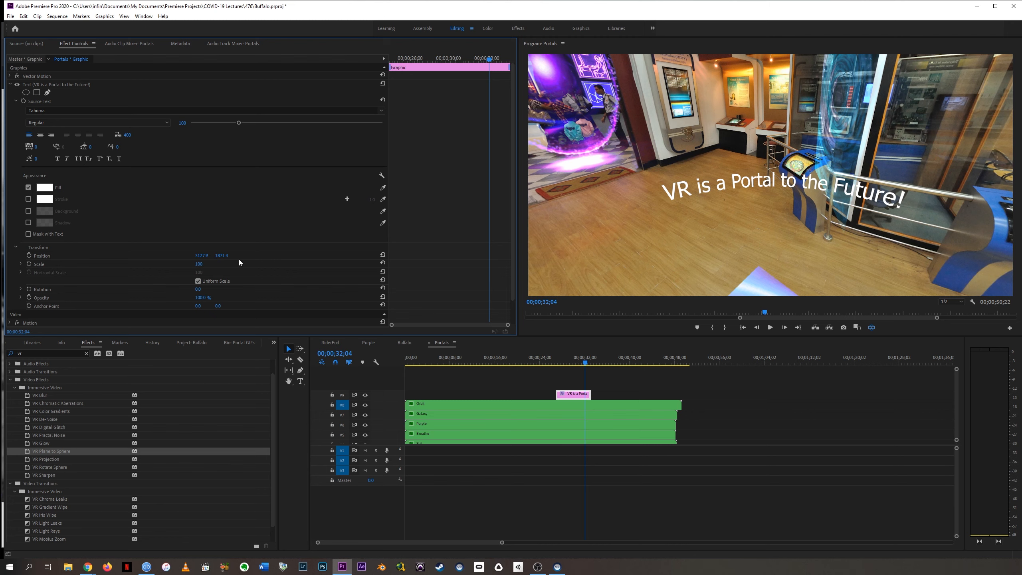
Step: Raise the title to a vertical position of 1701.4 and apply the VR Plane to Sphere effect to its clip
drag(239, 263, 313, 265)
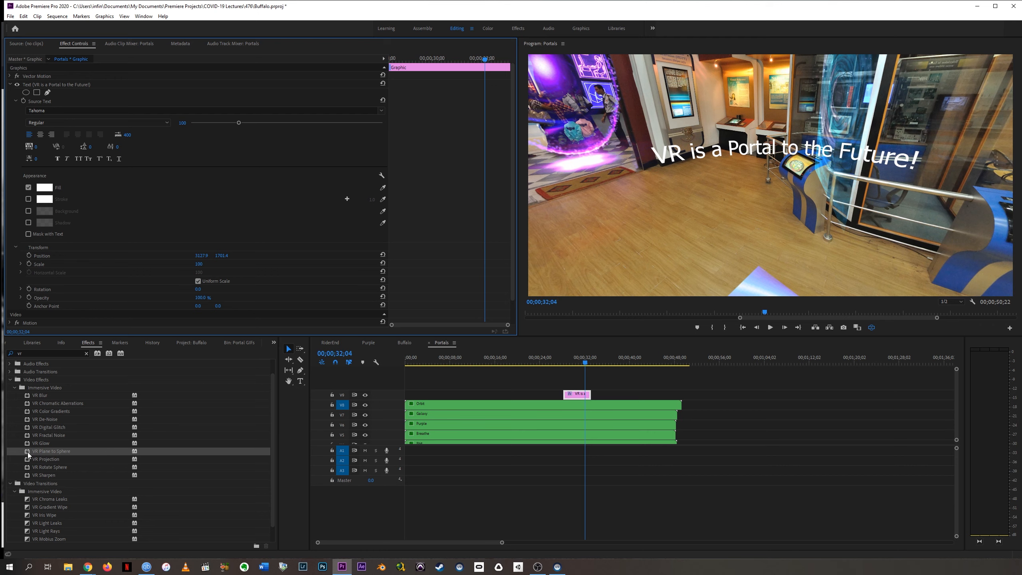
drag(27, 452, 569, 396)
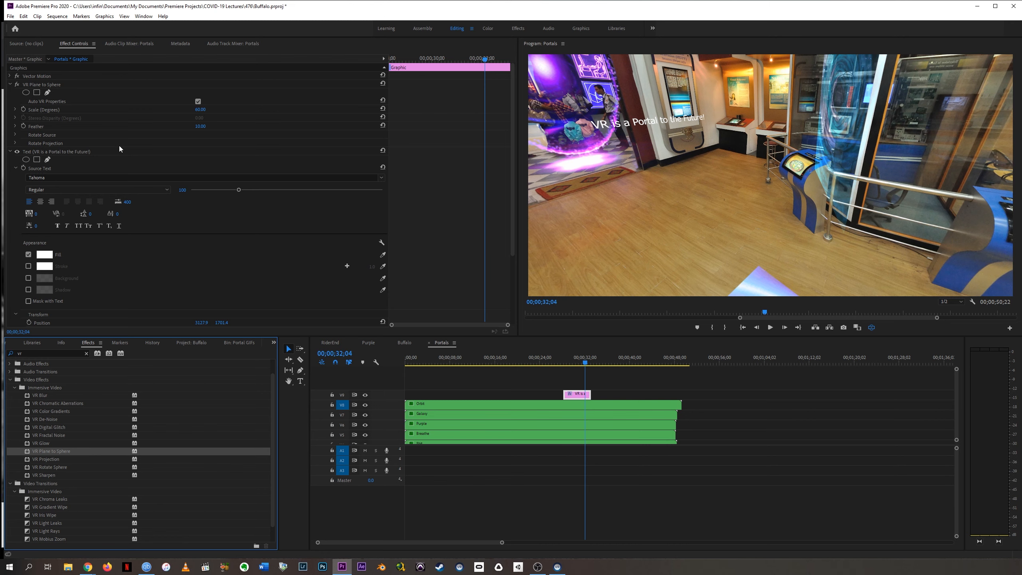
Step: Rotate the effect's projection to tilt 25°, pan 51° and roll -20°, and set its scale to 104 degrees
click(15, 143)
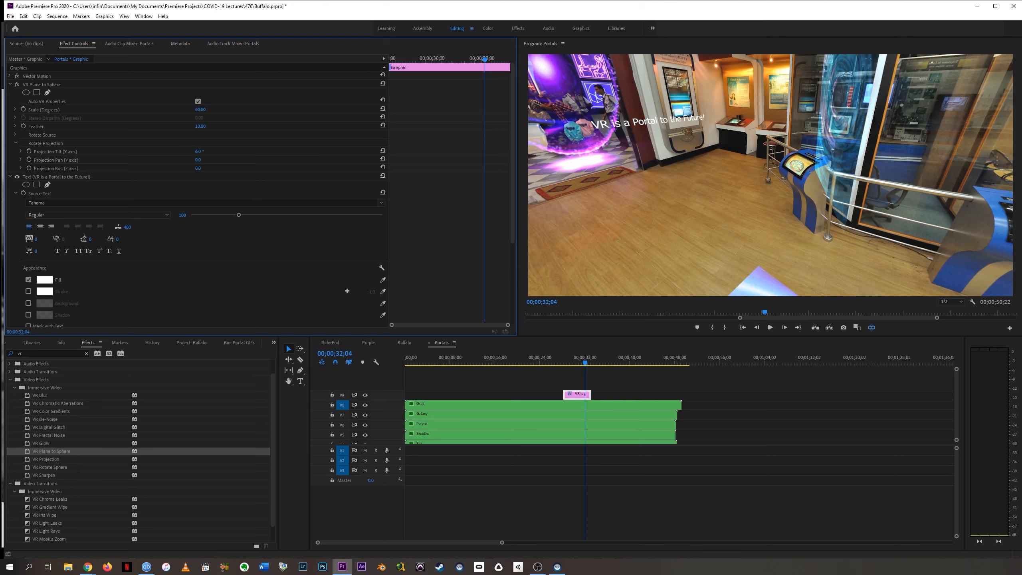
mouse_move(198, 152)
mouse_down()
mouse_move(219, 159)
mouse_move(180, 168)
mouse_move(203, 169)
mouse_up()
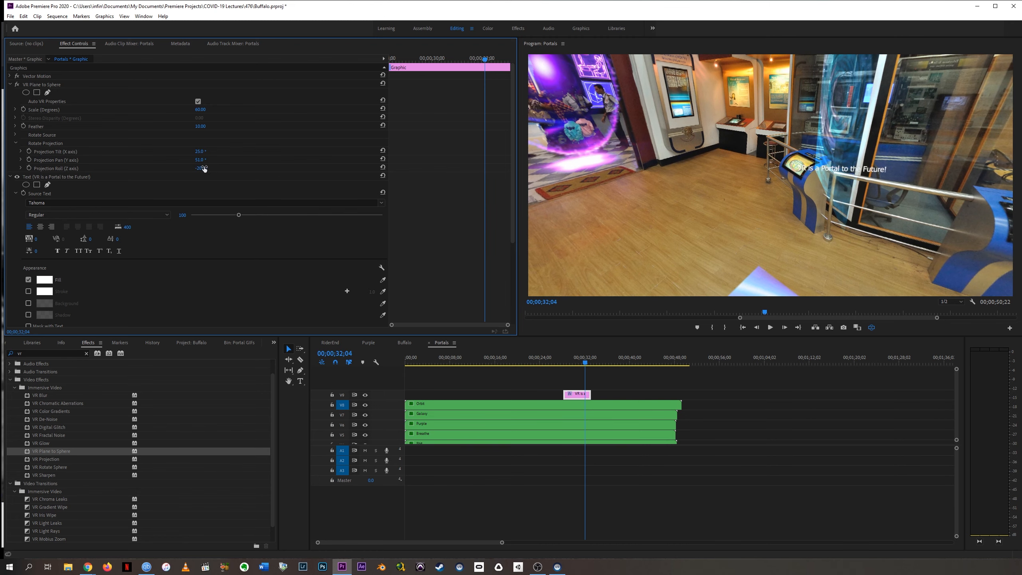
drag(202, 109, 220, 109)
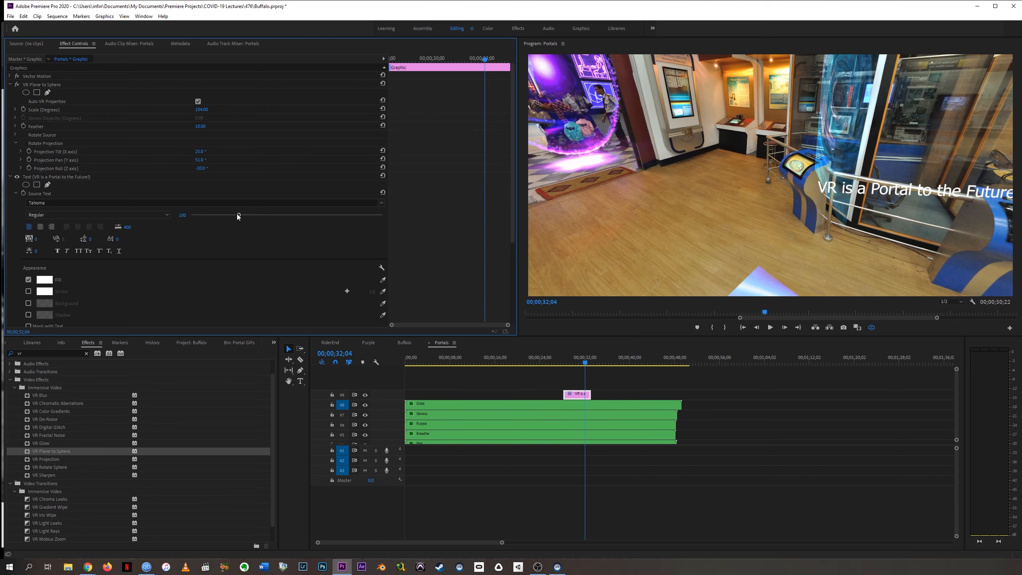
Step: Set the title's font size to 123 and adjust the VR Plane to Sphere effect to scale 123, projection roll -27° and pan 53°
drag(237, 214, 249, 214)
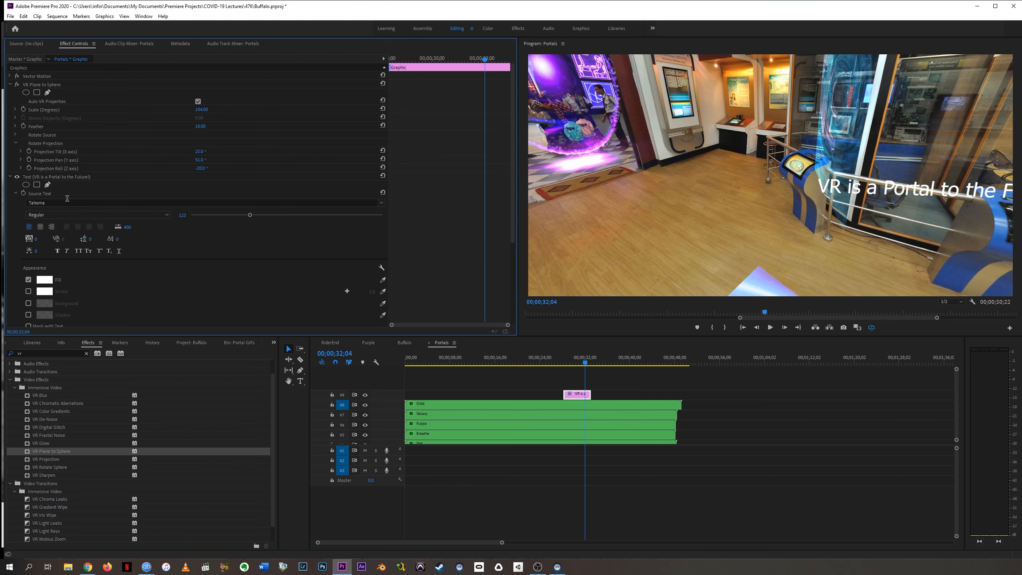
drag(890, 201, 861, 202)
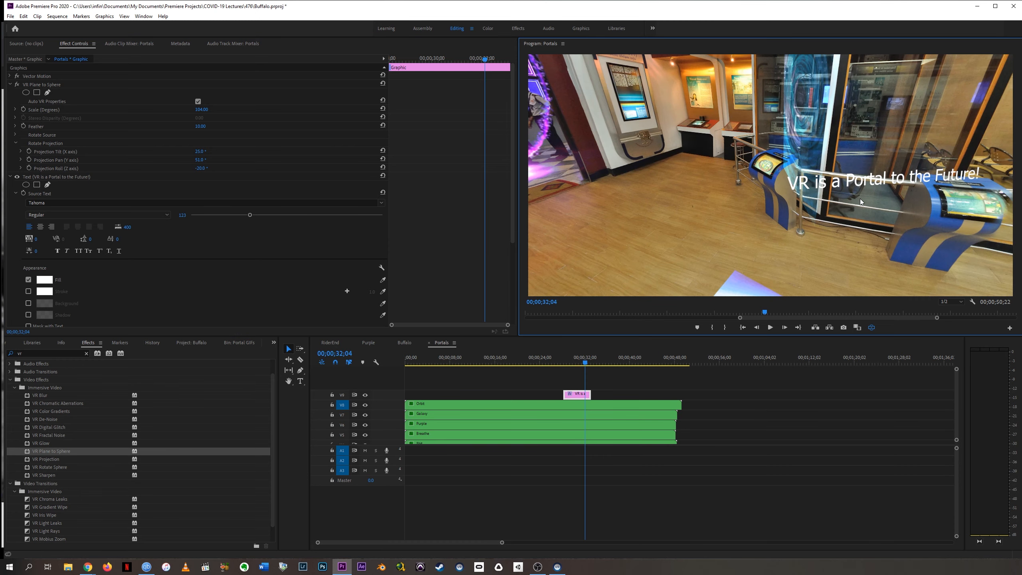
drag(200, 168, 222, 160)
click(200, 160)
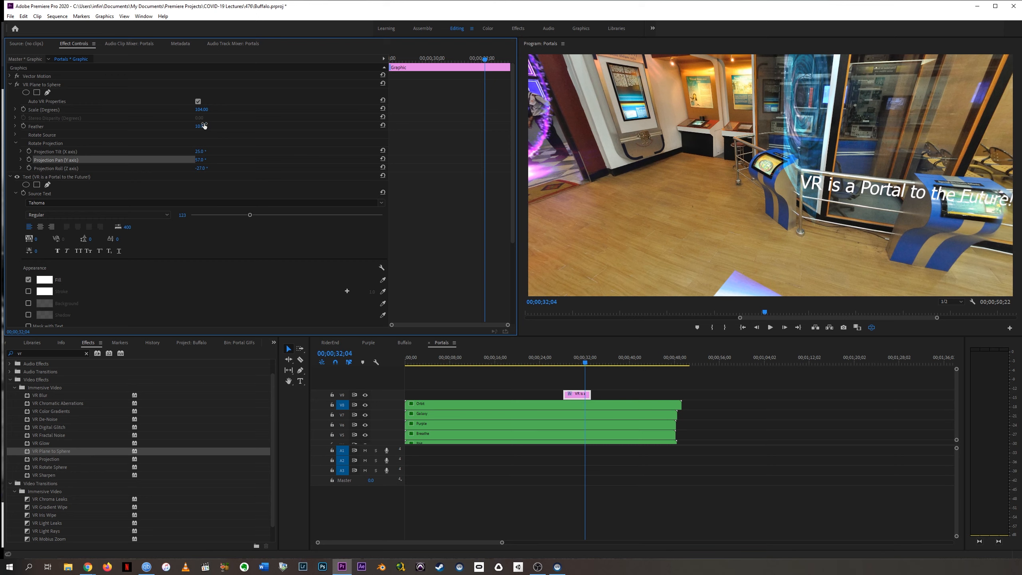
mouse_move(201, 109)
mouse_down()
mouse_move(185, 110)
mouse_move(206, 110)
mouse_up()
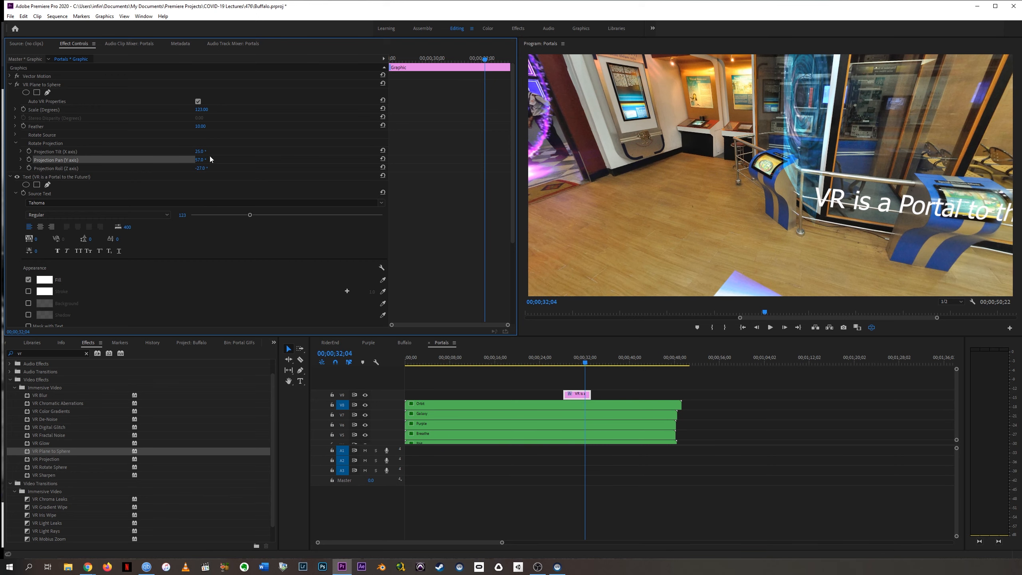
drag(203, 160, 202, 159)
Step: Give the title text a black stroke with a width of 12
drag(513, 186, 505, 211)
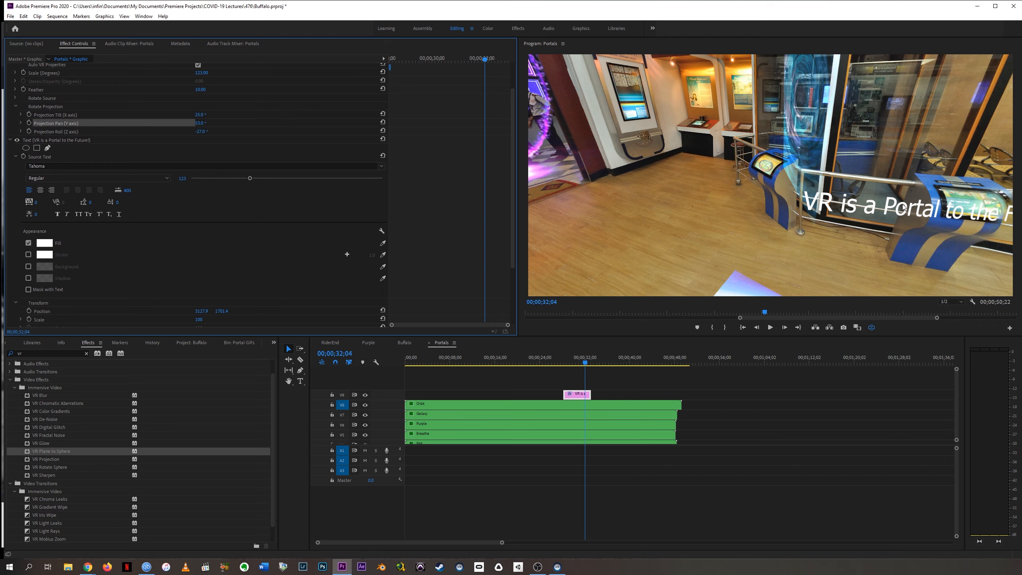
click(30, 255)
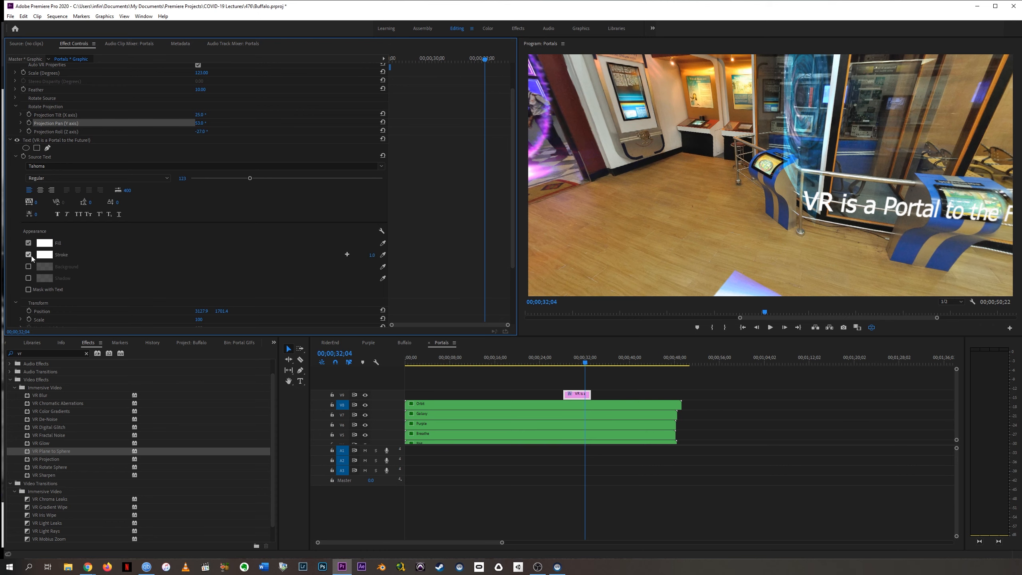
click(45, 256)
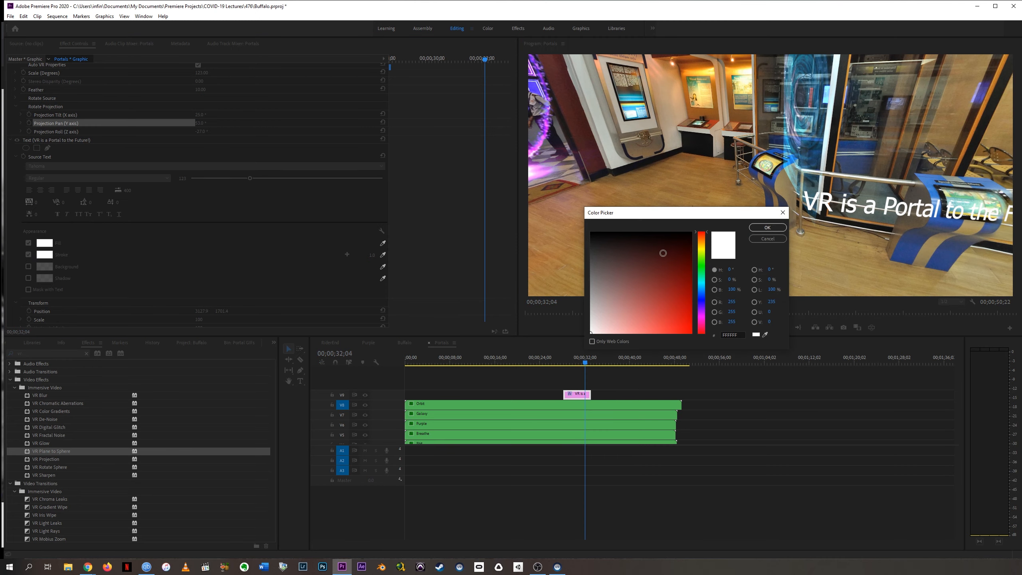
click(757, 227)
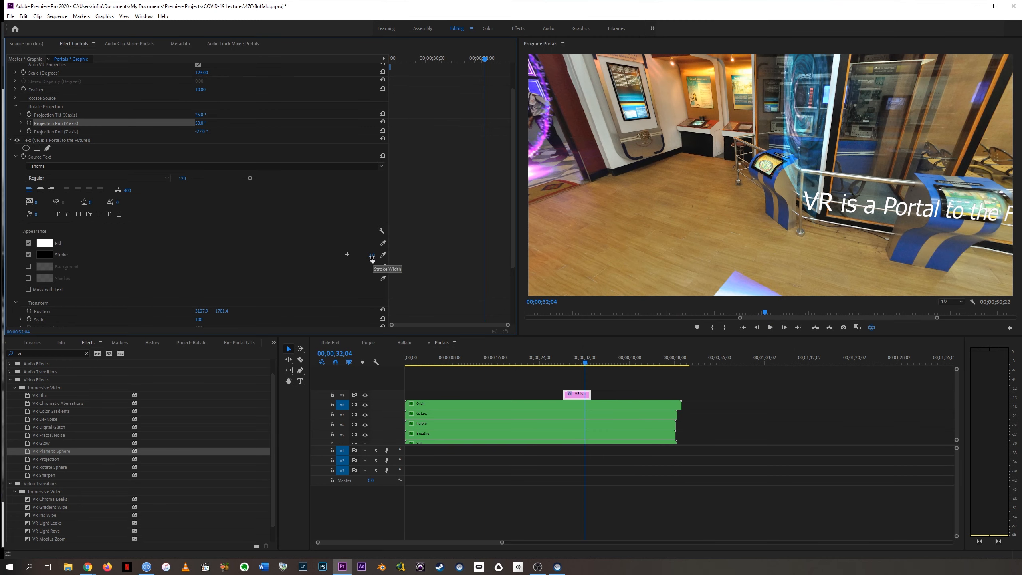
mouse_move(372, 259)
mouse_down()
mouse_move(384, 259)
mouse_move(369, 252)
mouse_up()
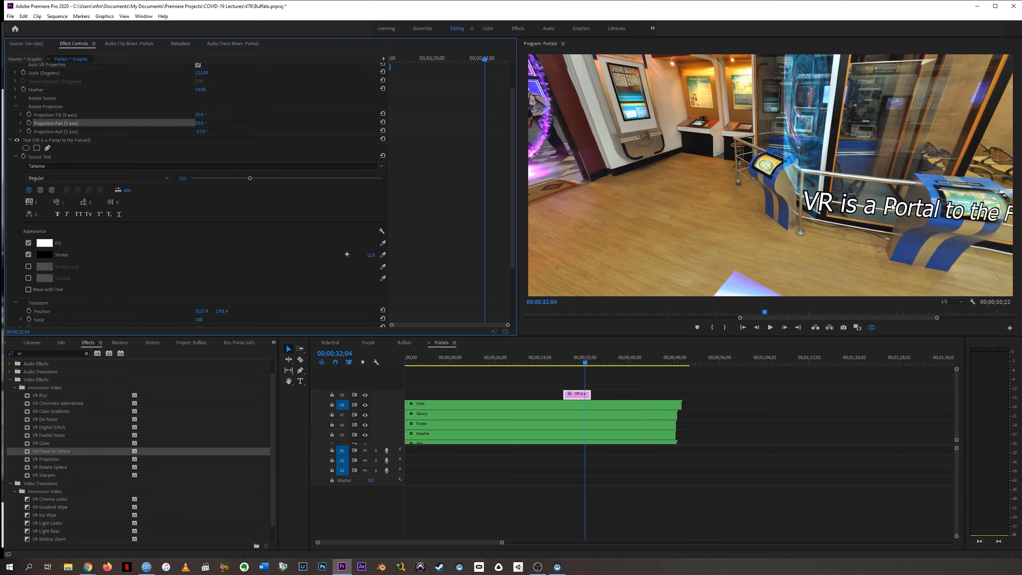
Step: Swing the title around the scene by changing its projection pan to 21° and finally to 87°
drag(919, 139, 804, 153)
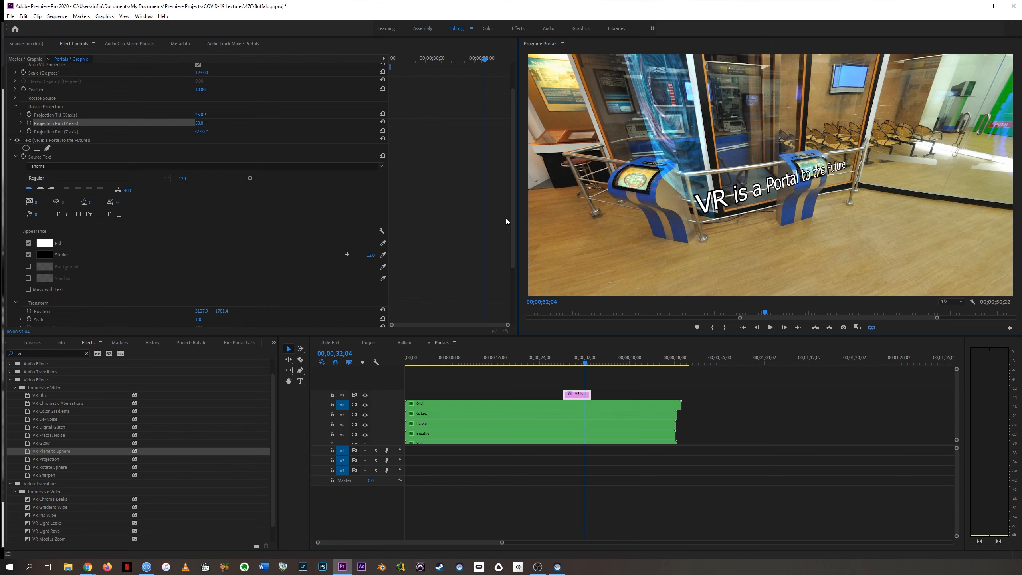
drag(514, 207, 518, 187)
click(200, 153)
text(21)
key(Return)
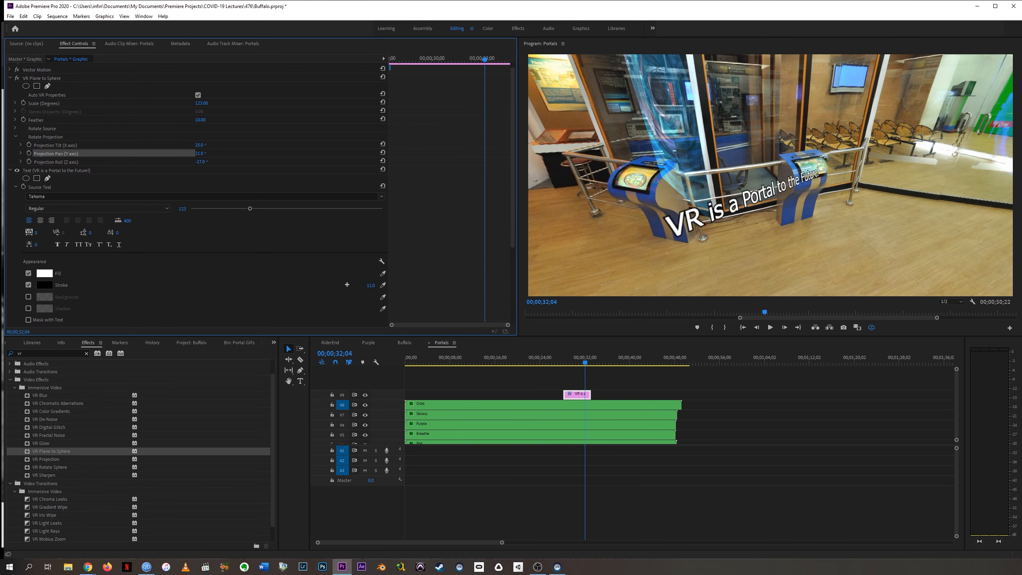
drag(200, 153, 226, 153)
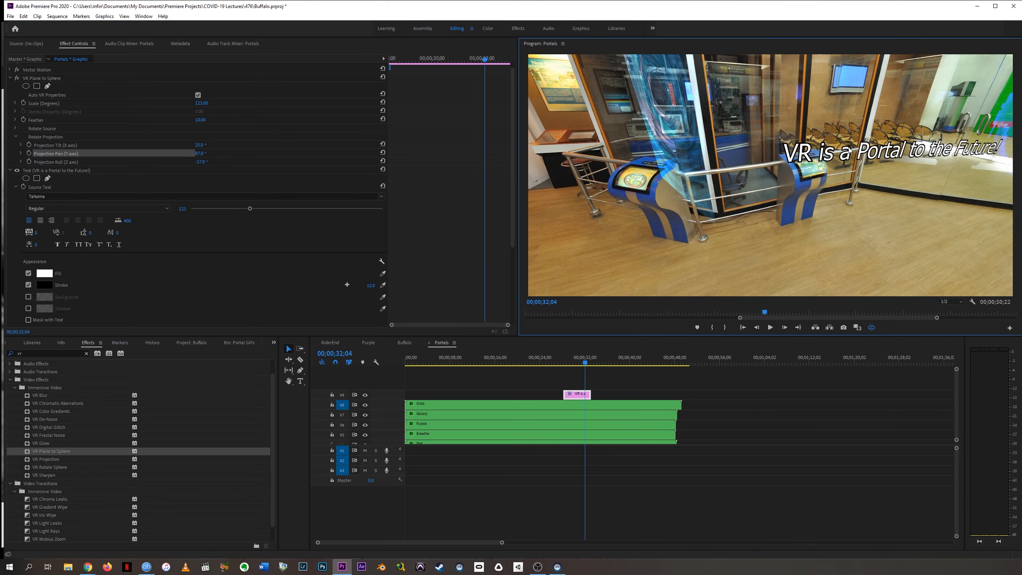
drag(850, 150, 799, 149)
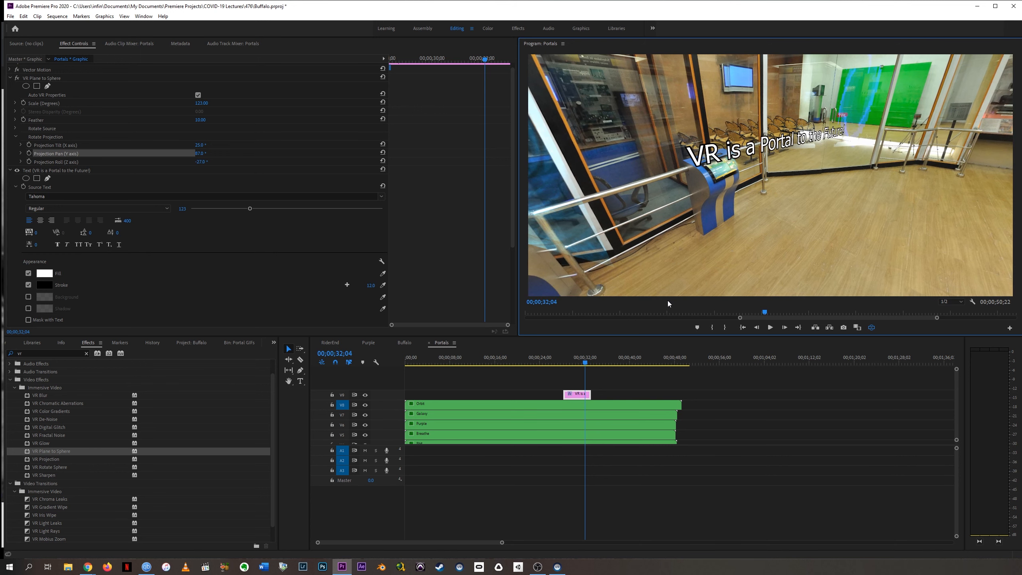
Step: Duplicate the title clip onto a new video track V10 directly above the original
click(572, 397)
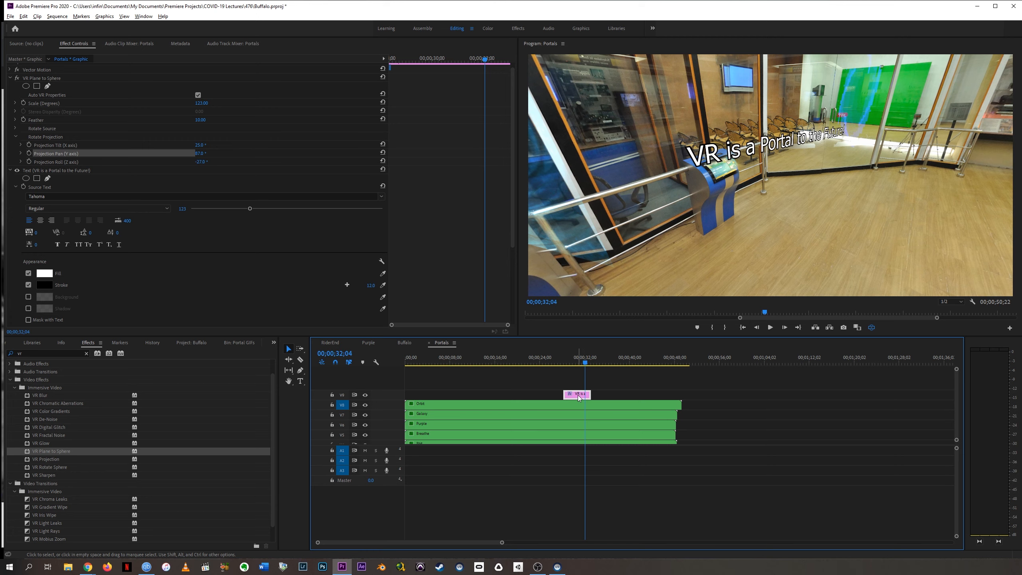
drag(578, 397, 578, 386)
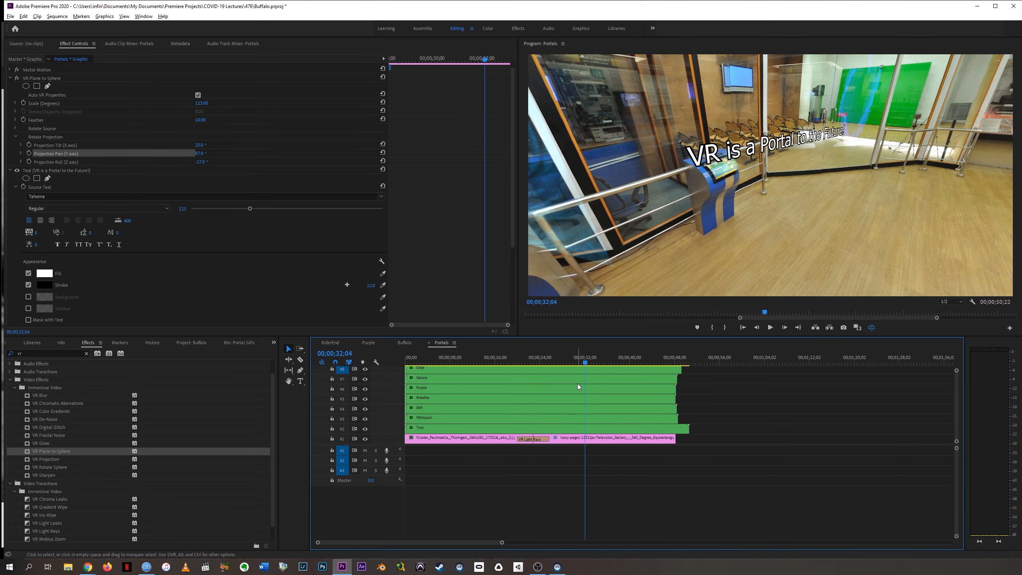
scroll(951, 415, up, 3)
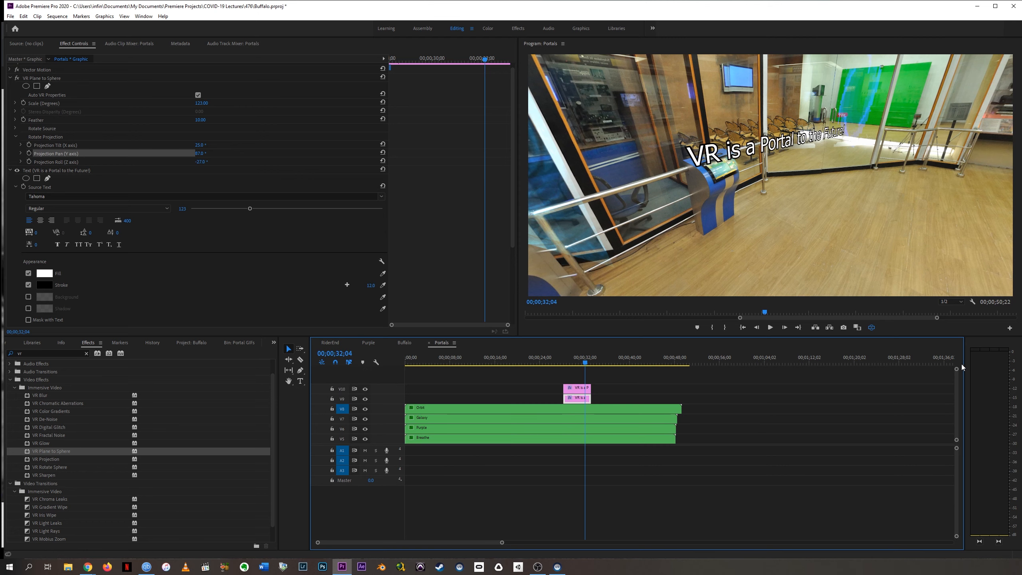
Step: Rotate the copied title's projection to tilt -12°, pan -98° and roll 5° so it faces another part of the room
click(580, 390)
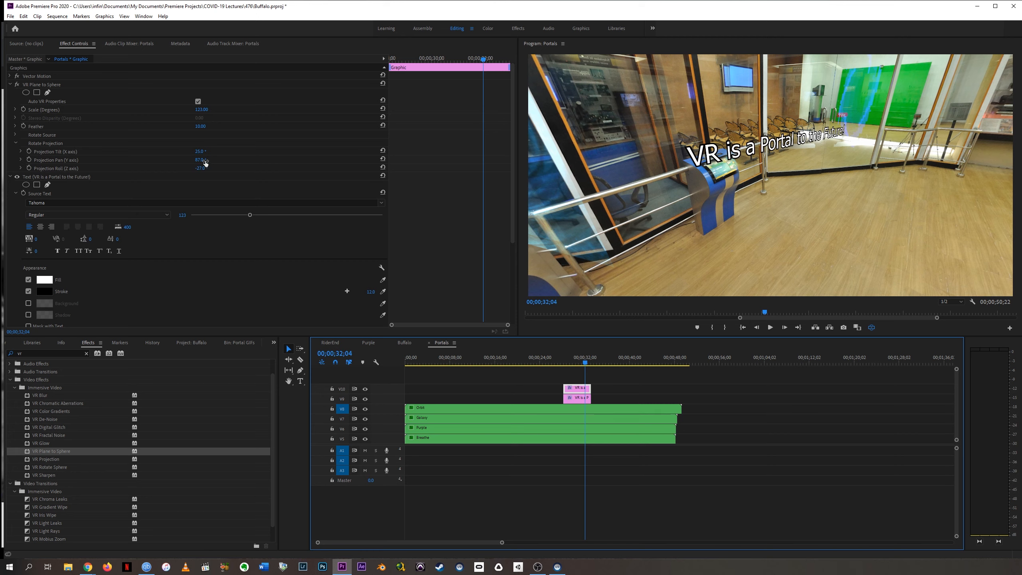
drag(200, 151, 102, 159)
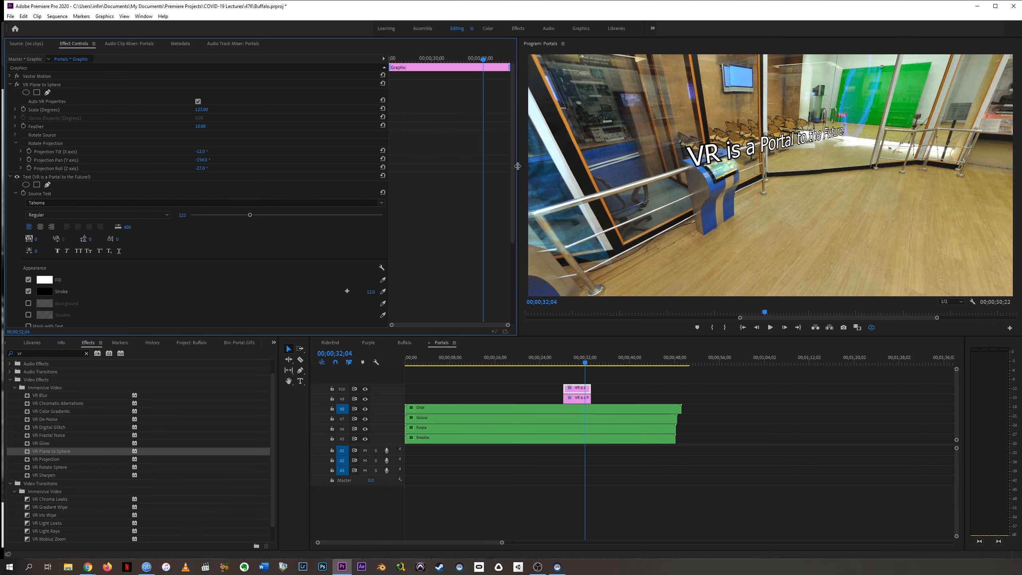
drag(853, 171, 781, 145)
drag(864, 134, 934, 176)
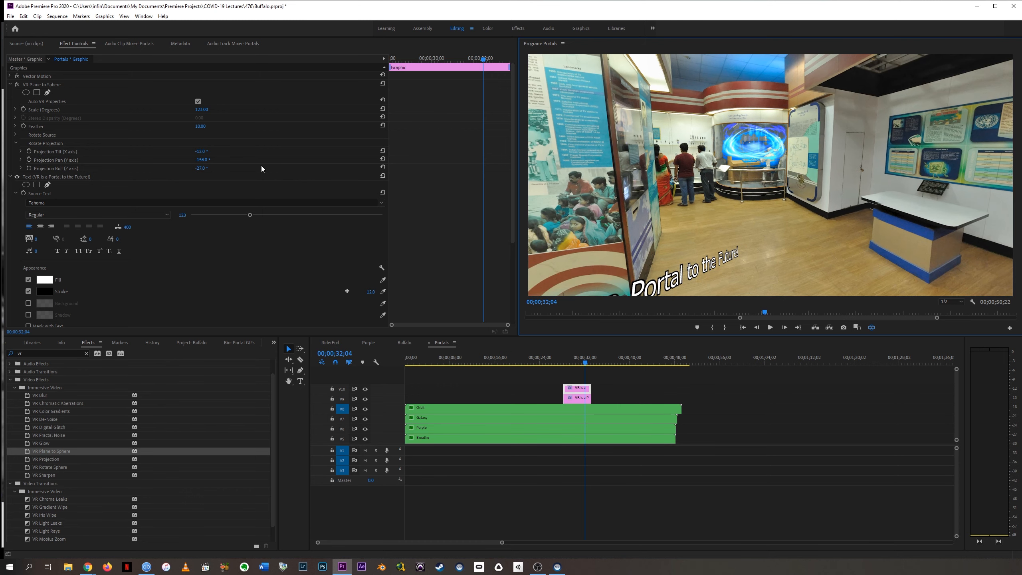
mouse_move(206, 160)
mouse_down()
mouse_move(229, 159)
mouse_move(204, 169)
mouse_move(213, 169)
mouse_up()
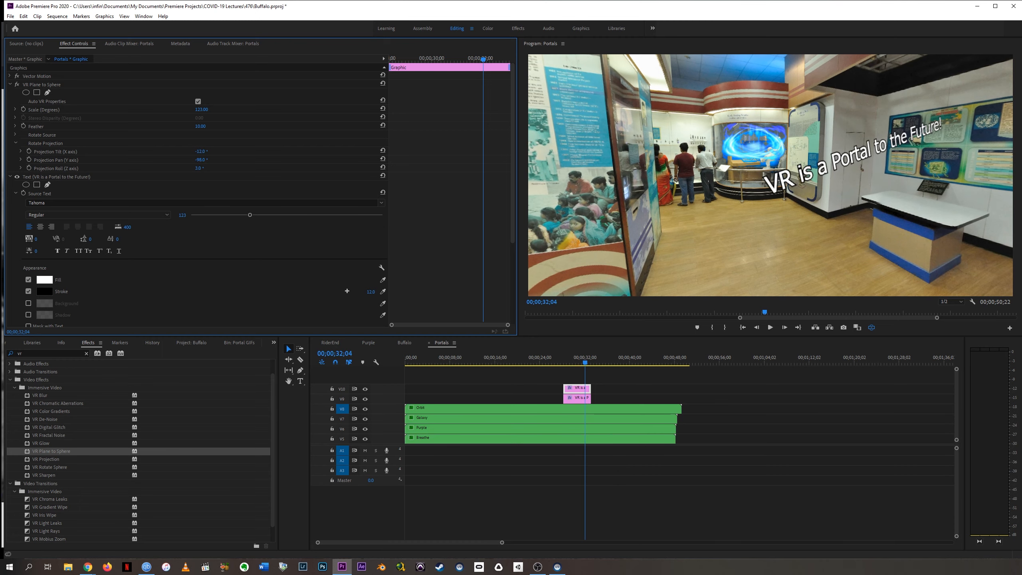
drag(716, 141, 829, 153)
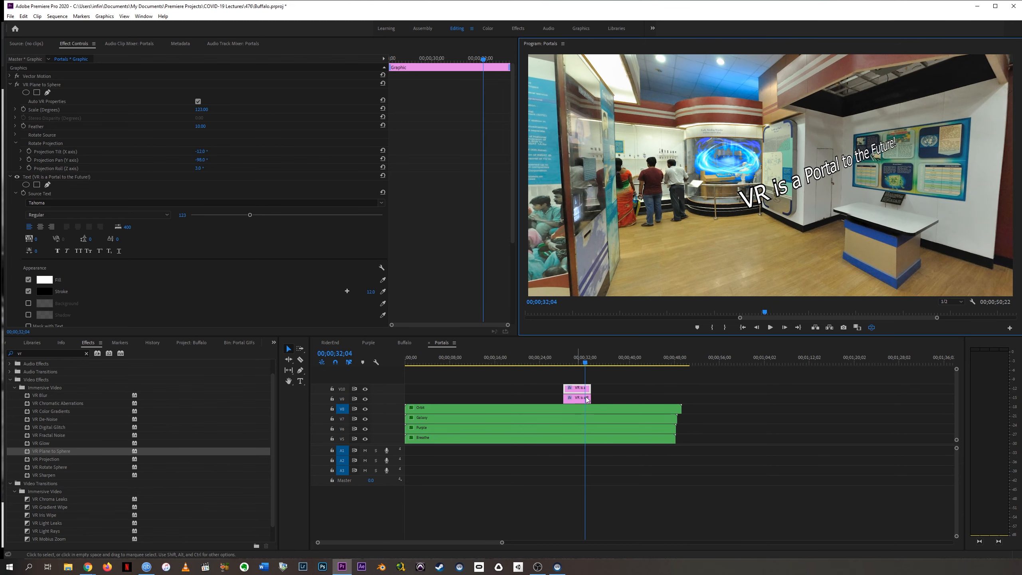
Step: Remove the VR Plane to Sphere effect from the copied title clip on V10
click(48, 84)
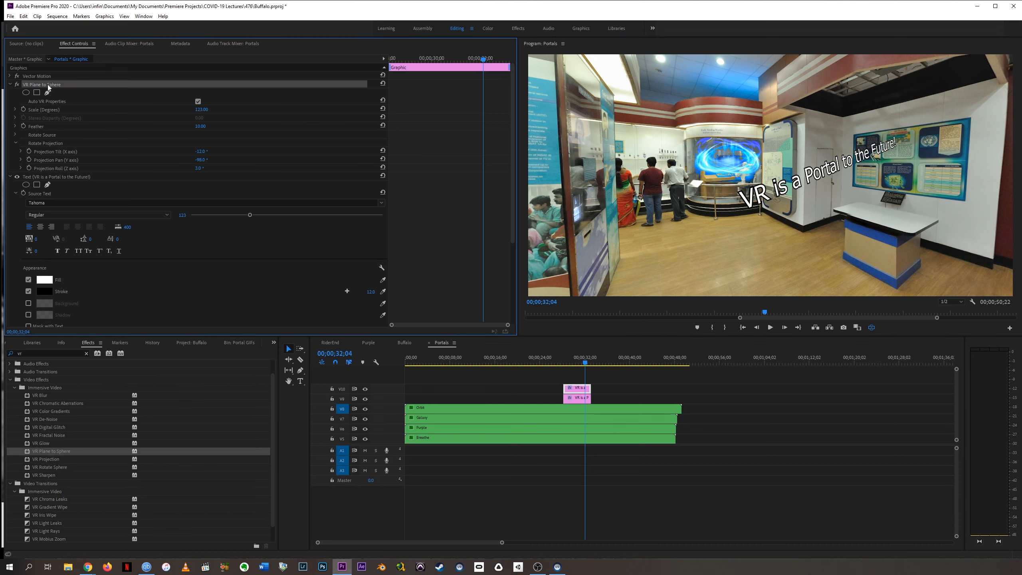
key(Delete)
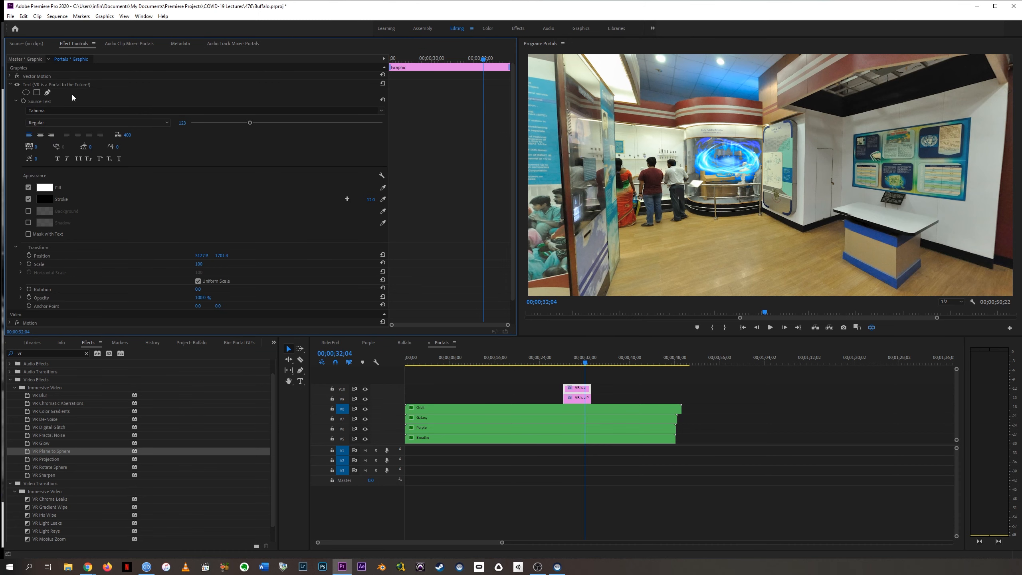
Step: Remove the VR Plane to Sphere effect from the original title clip on V9 and check the title in the 360° view
click(584, 401)
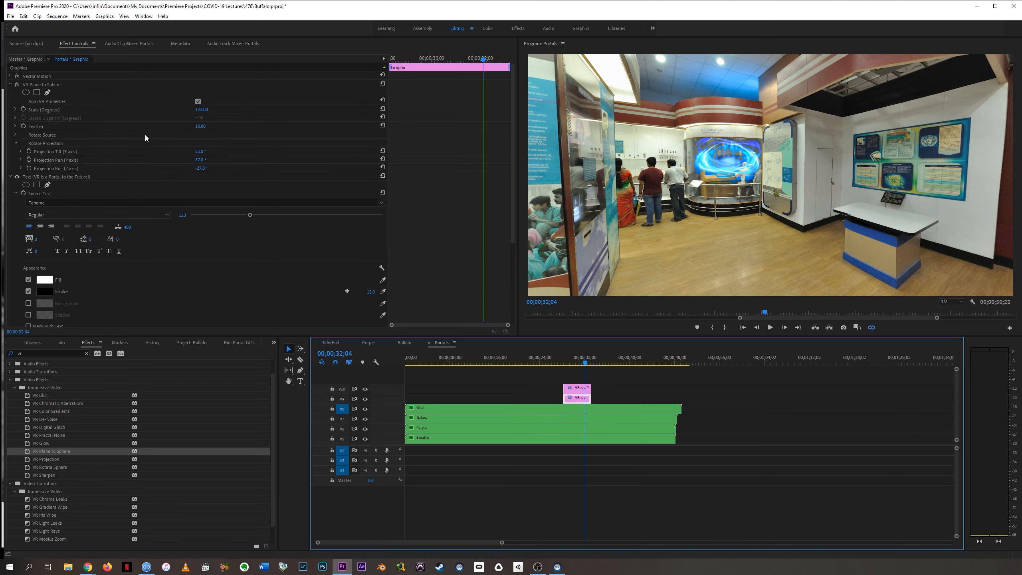
click(46, 86)
key(Delete)
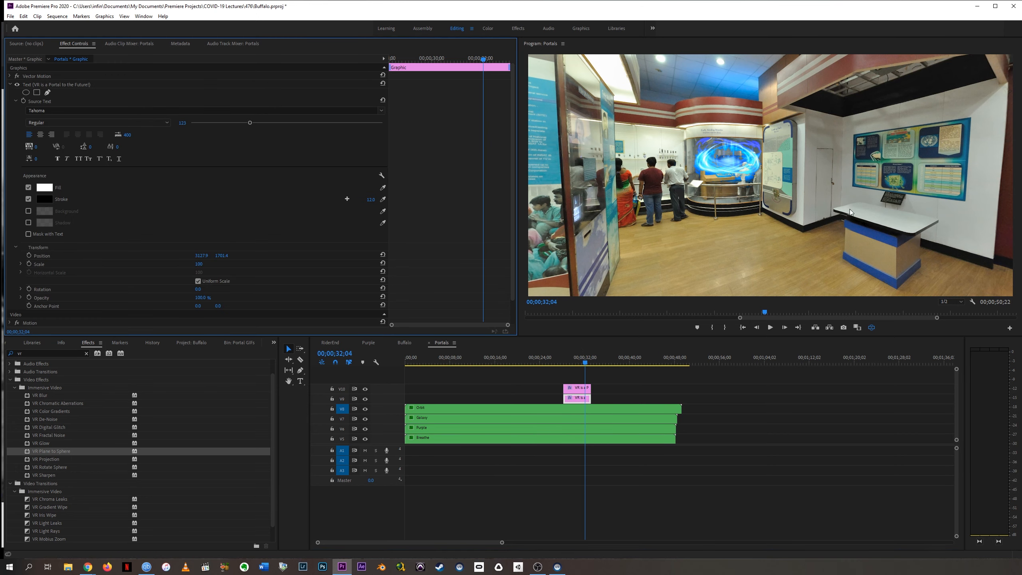
drag(712, 190, 570, 169)
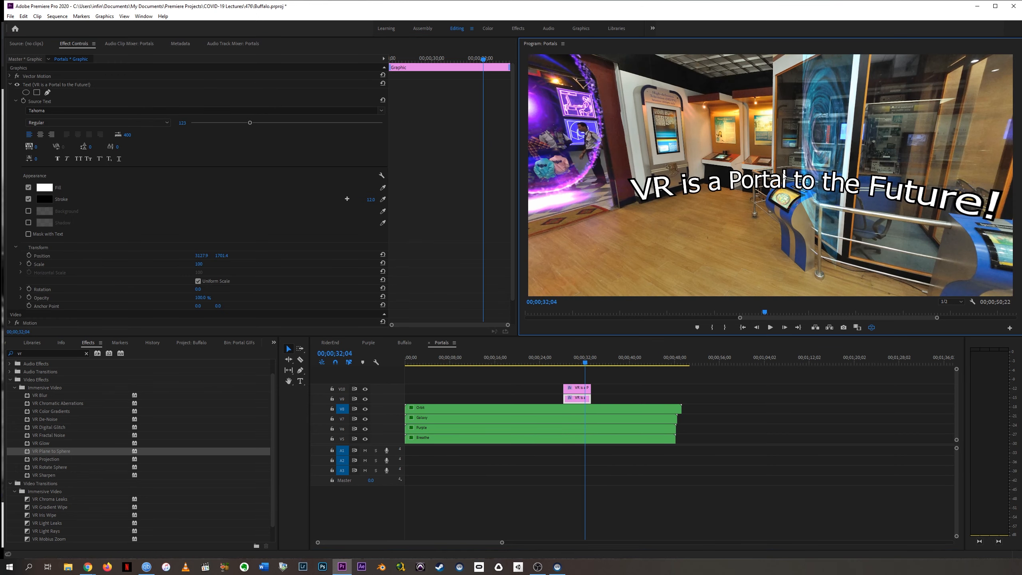
drag(737, 179, 802, 183)
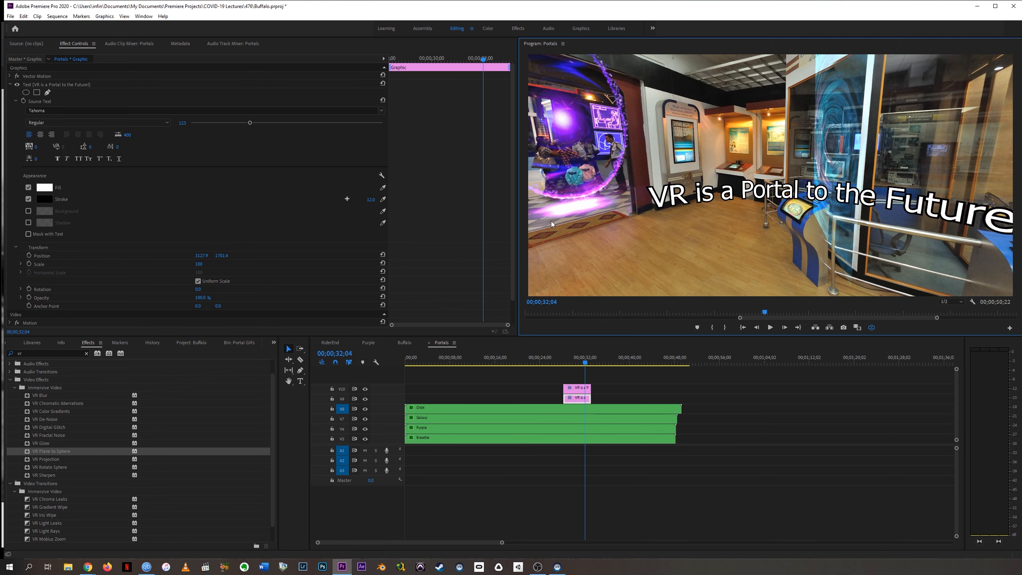
Step: Apply the VR Rotate Sphere effect to the copied title clip on V10
click(576, 389)
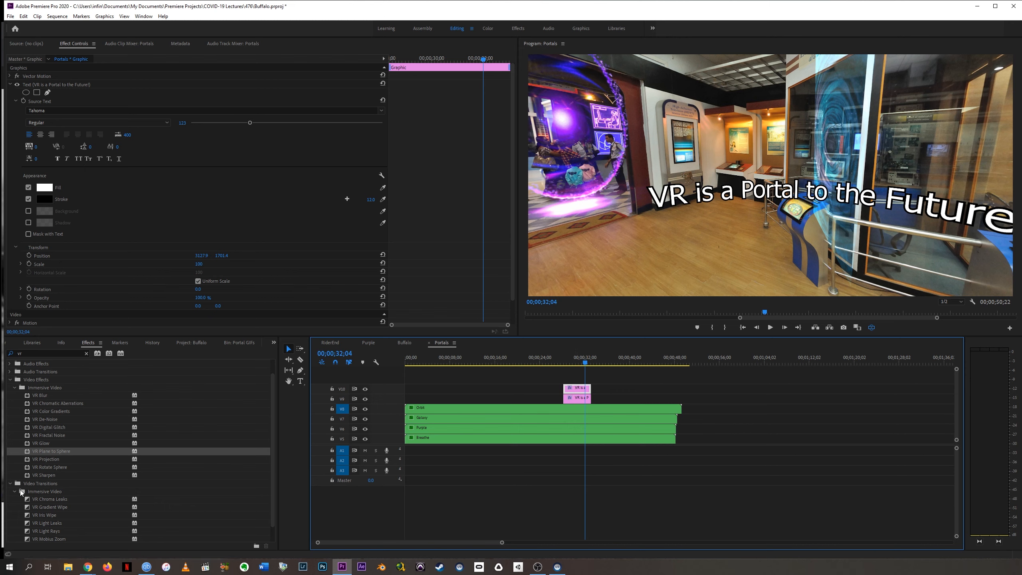
click(37, 470)
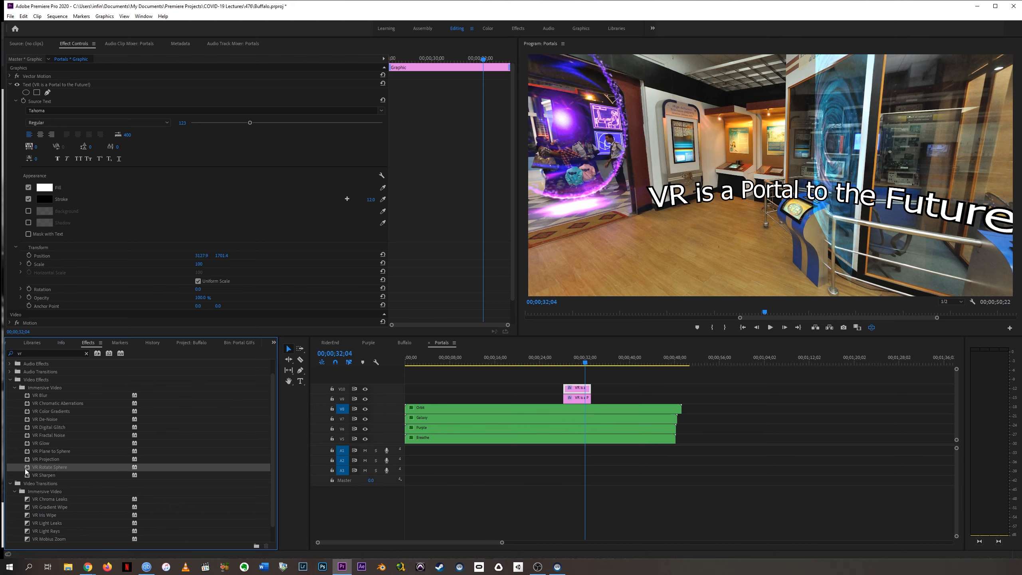
drag(27, 471, 572, 391)
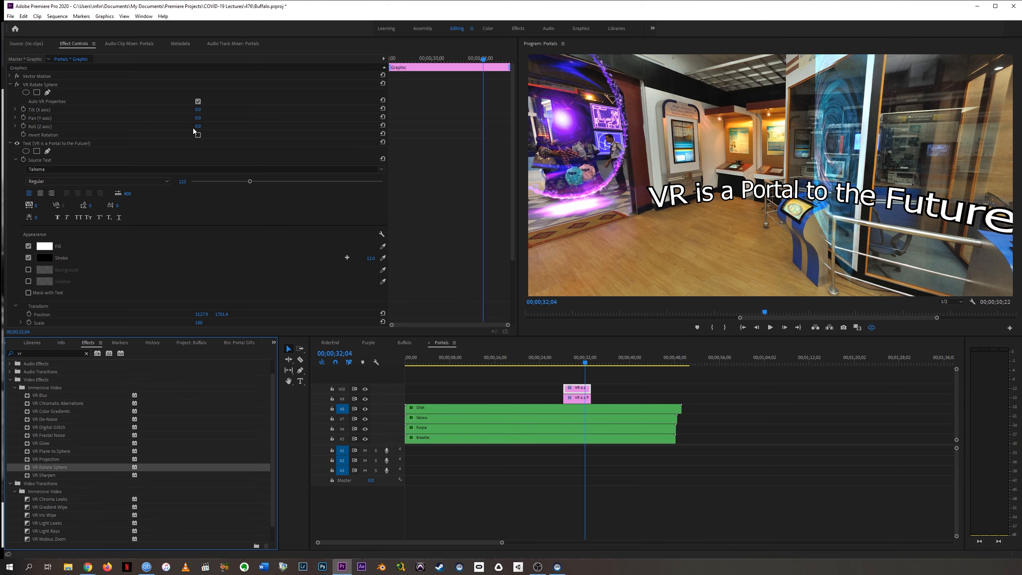
Step: Set the copied title's VR Rotate Sphere pan to -180° and check both titles around the room
drag(198, 118, 114, 117)
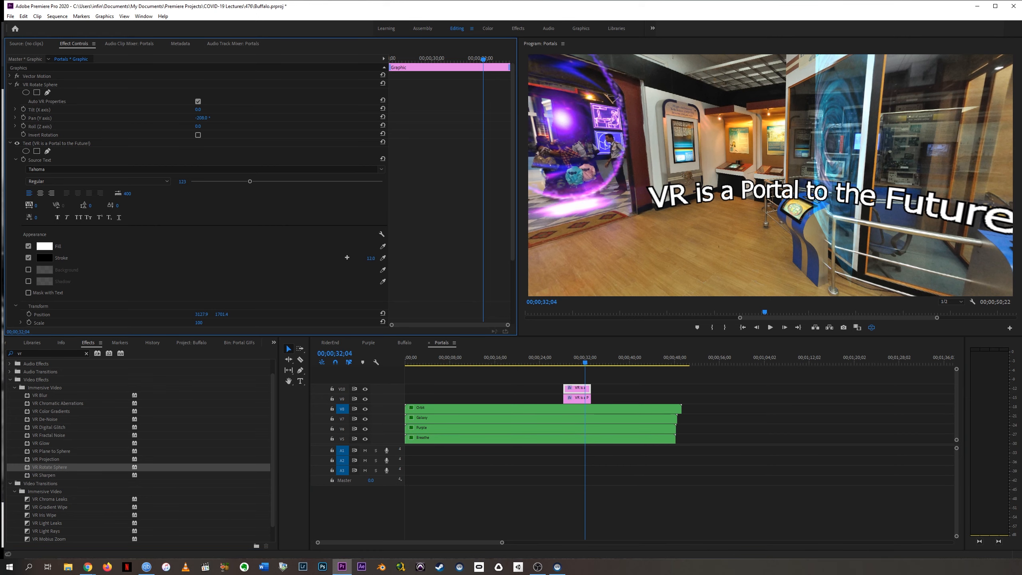
drag(547, 152, 1021, 170)
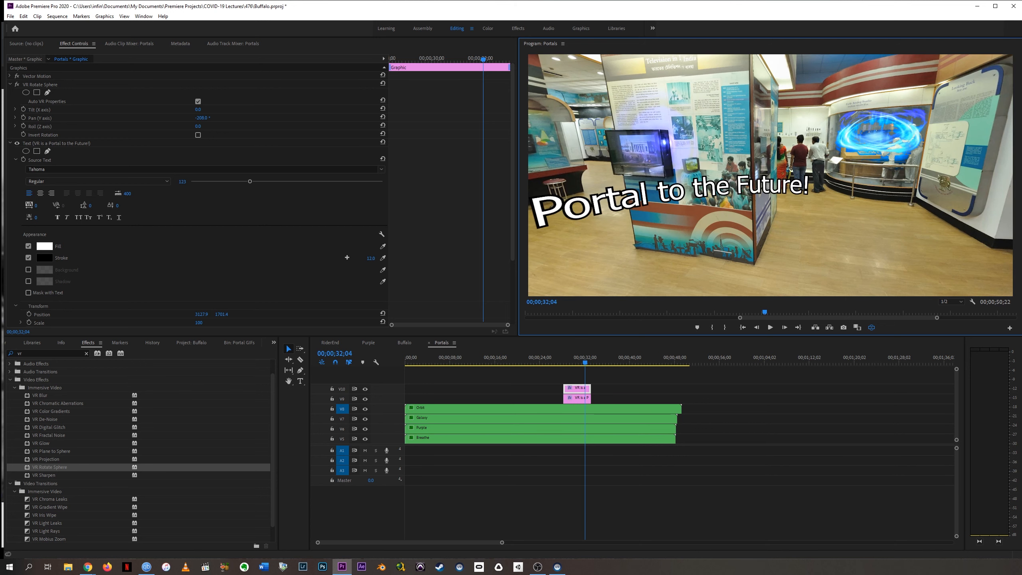
click(198, 118)
key(BackSpace)
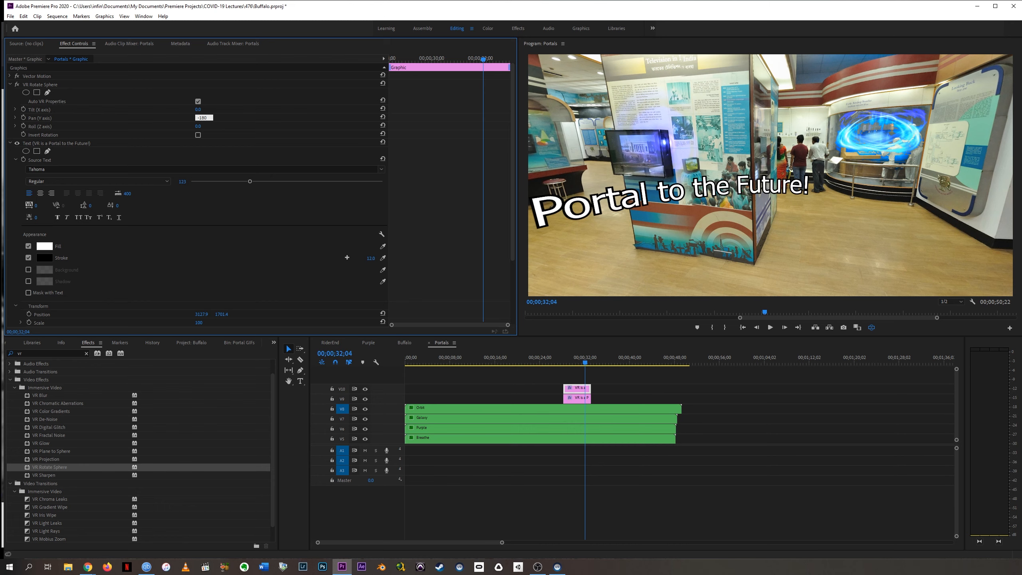
key(Return)
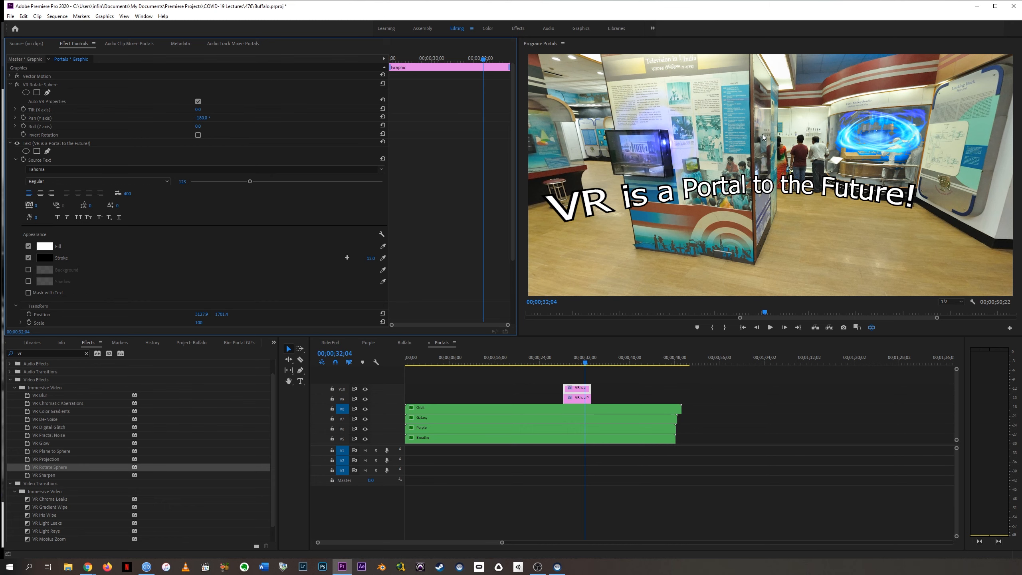
drag(857, 128, 633, 125)
drag(749, 136, 839, 134)
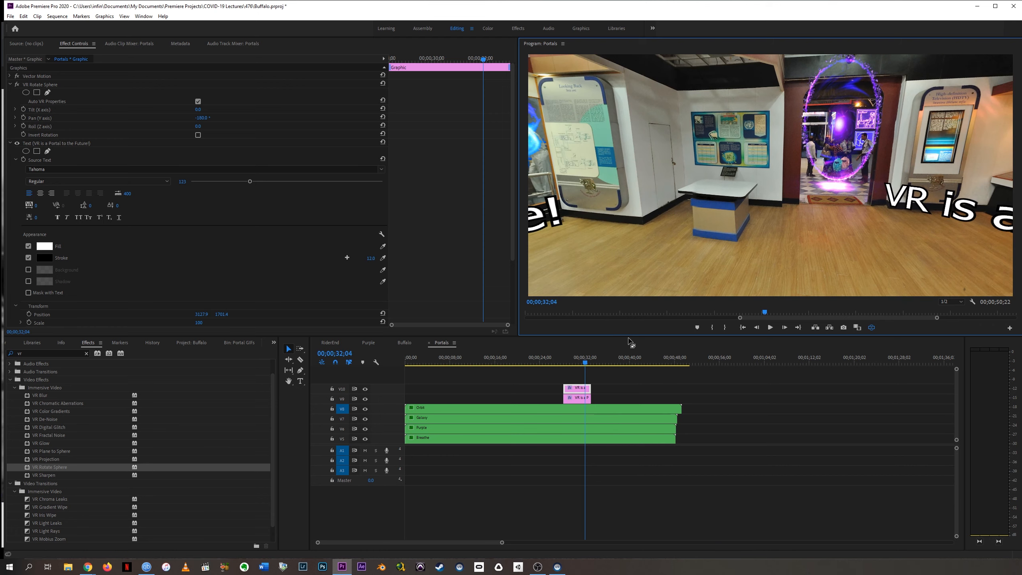
Step: Apply default transitions to the start and end of both title clips on V10 and V9
right_click(566, 394)
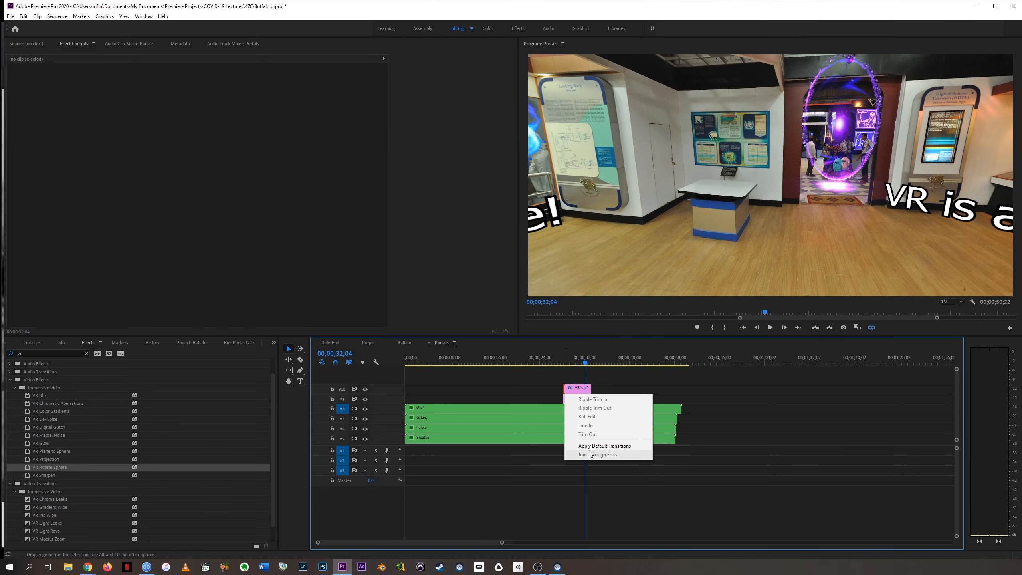
click(590, 446)
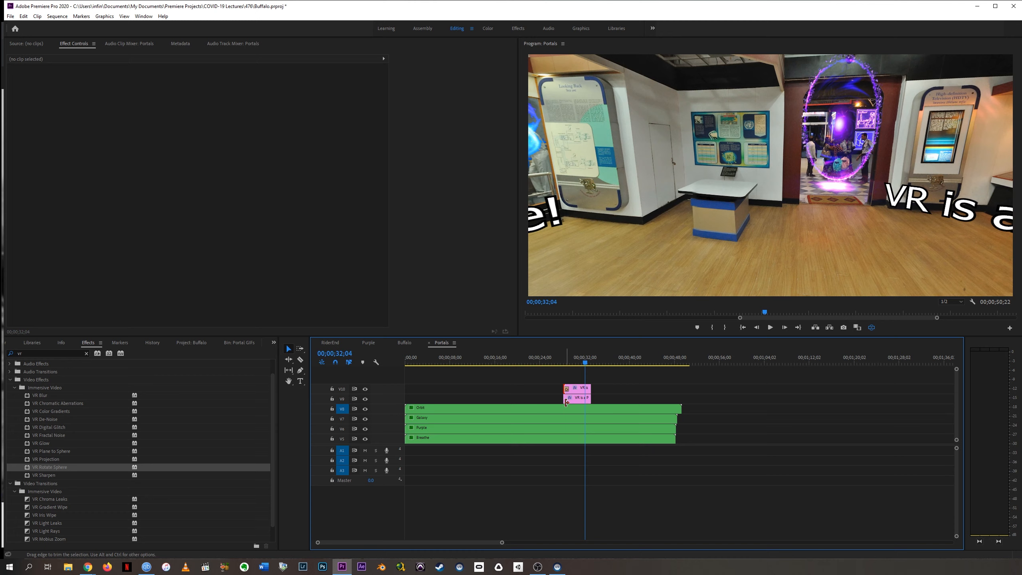
right_click(565, 402)
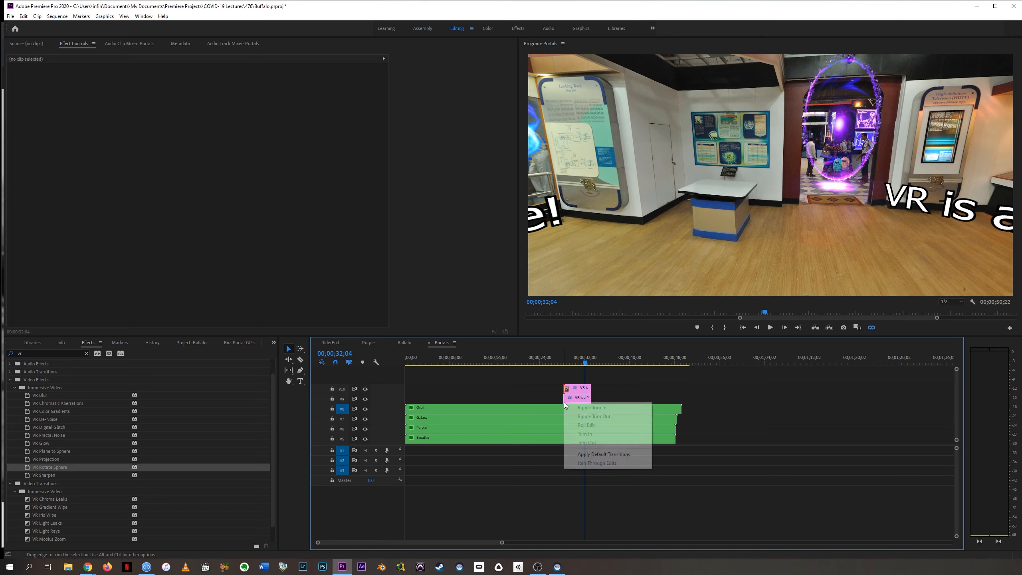
click(587, 454)
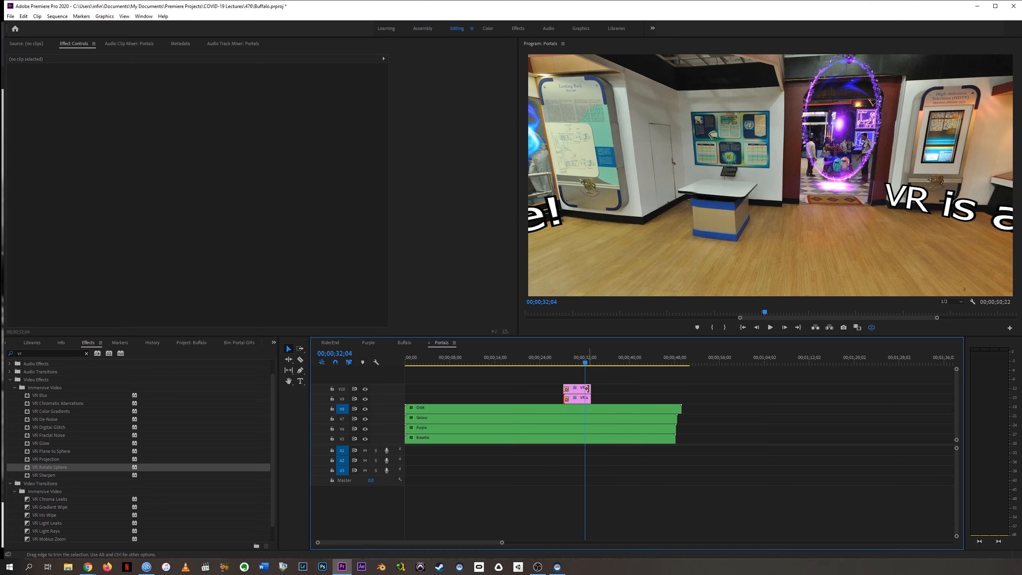
right_click(587, 388)
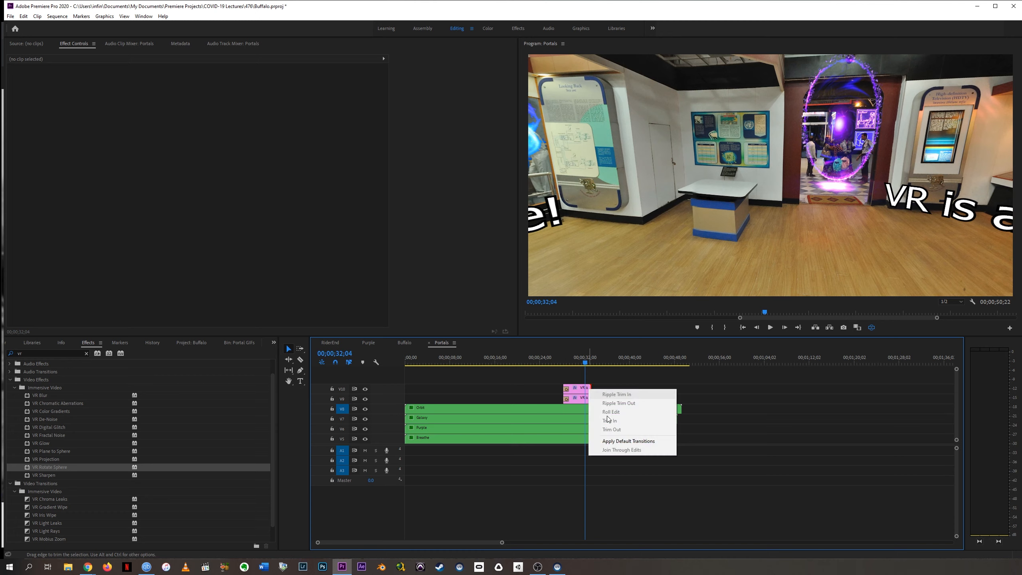
click(596, 441)
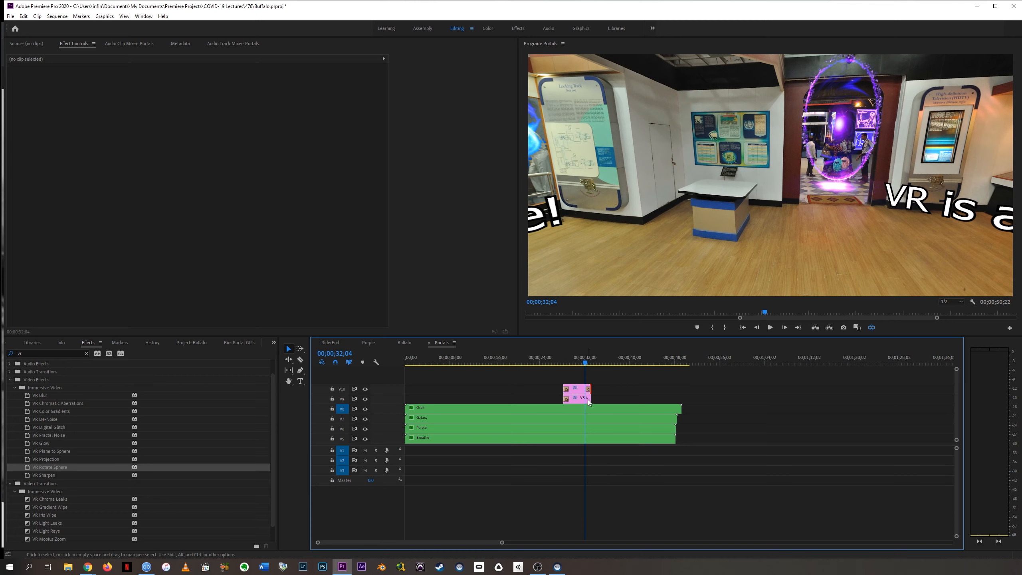
right_click(589, 399)
right_click(592, 400)
click(590, 401)
right_click(590, 400)
click(618, 450)
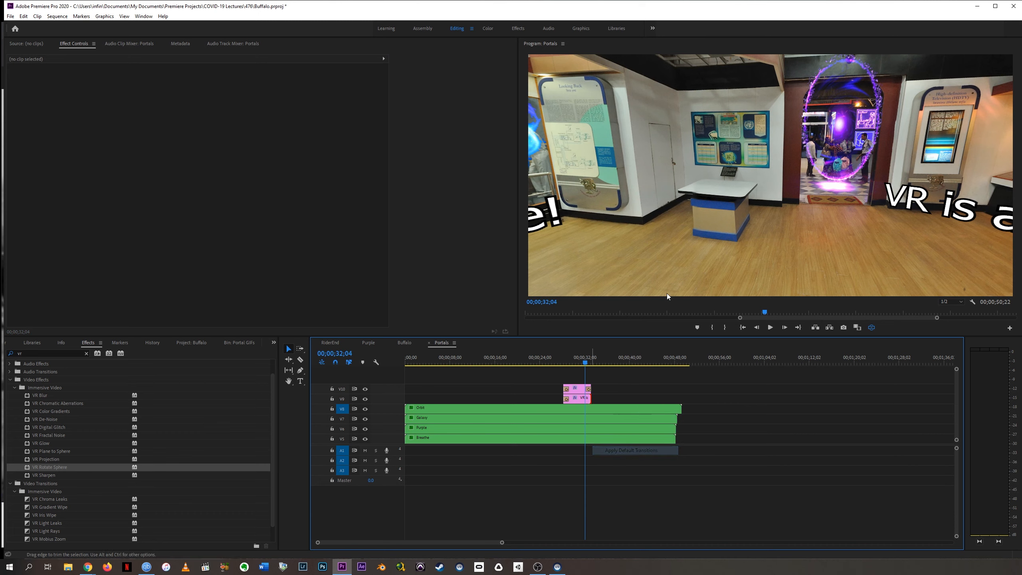
Step: Review the 360° scenes ahead of the titles at 00;00;19;00 and 00;00;26;14, looking around each portal
drag(565, 365, 513, 363)
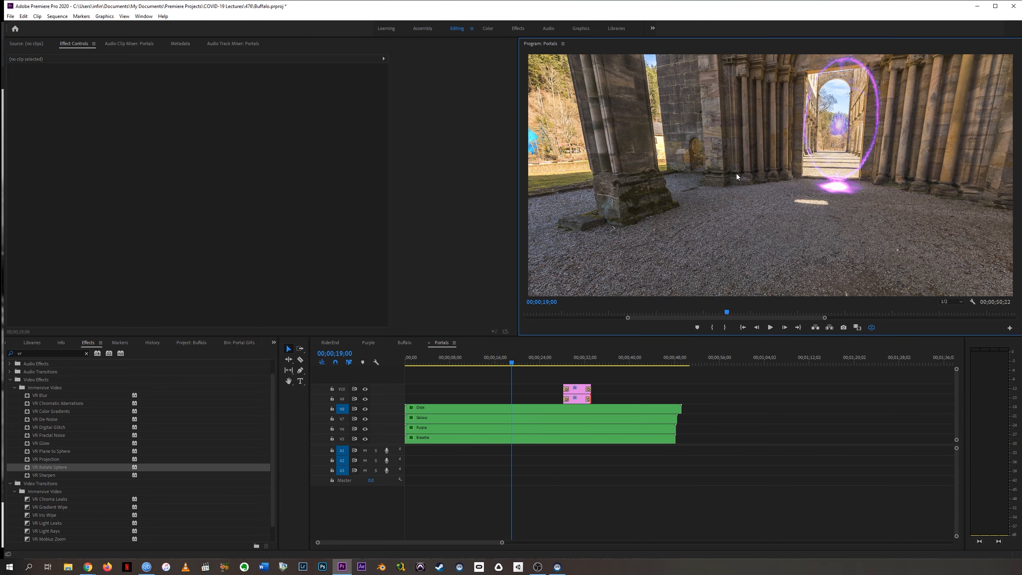
drag(734, 176, 725, 195)
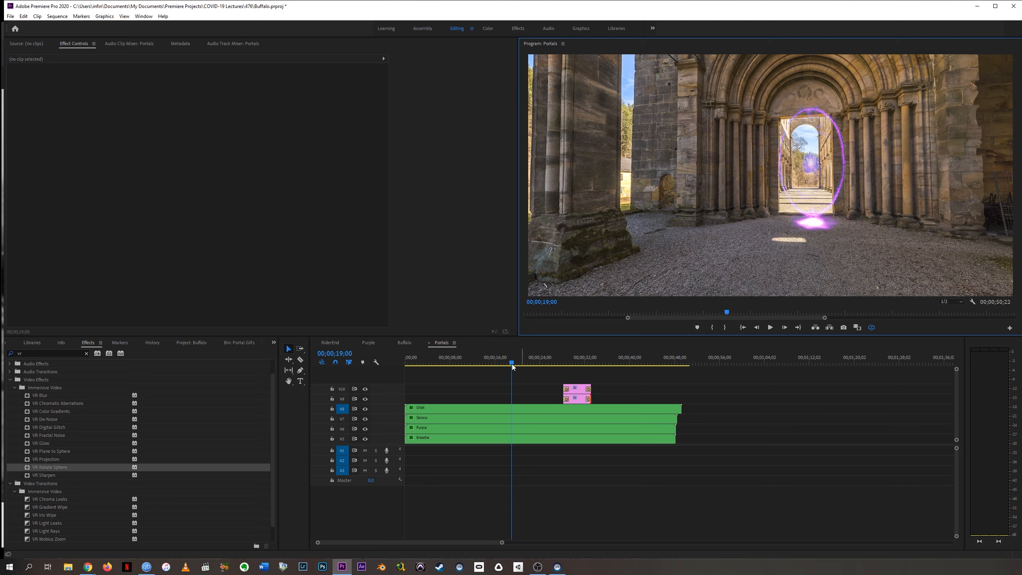
drag(513, 364, 554, 370)
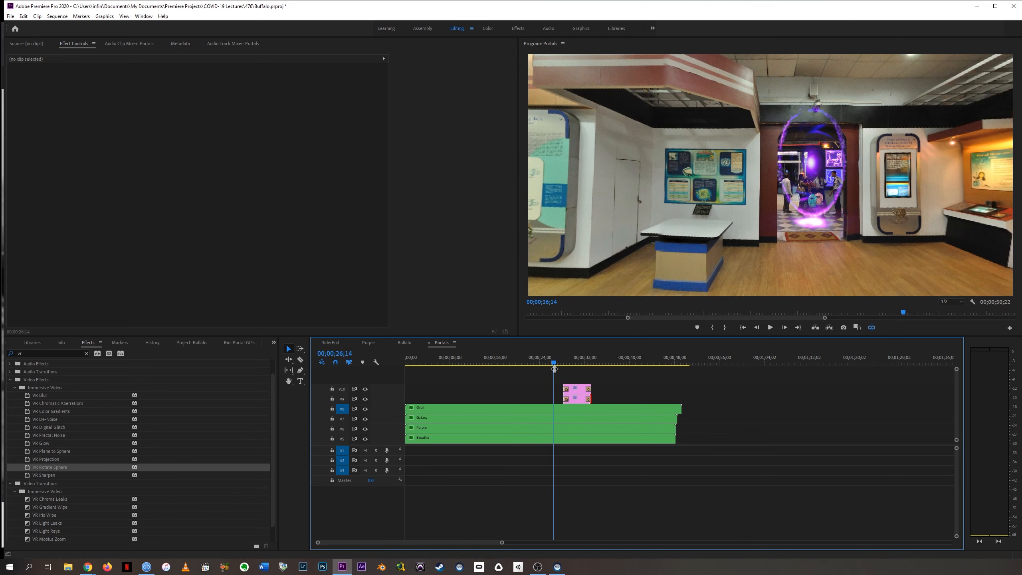
click(790, 195)
drag(753, 178, 659, 309)
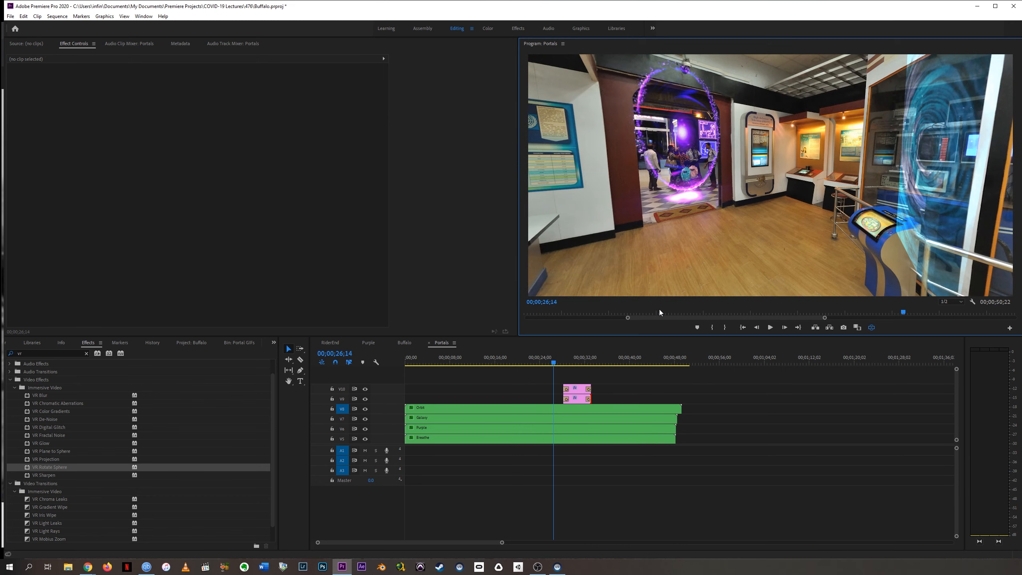
Step: Go to 00;00;29;24 and look around the museum room to examine both titles' placement relative to the portals
click(556, 364)
drag(557, 363, 573, 364)
drag(919, 158, 1015, 168)
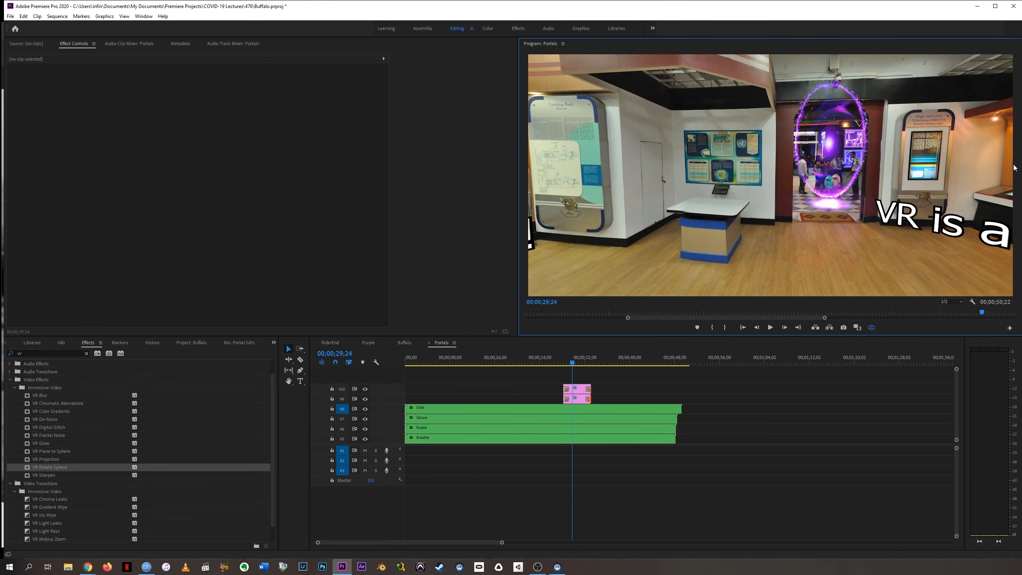
drag(813, 159, 946, 159)
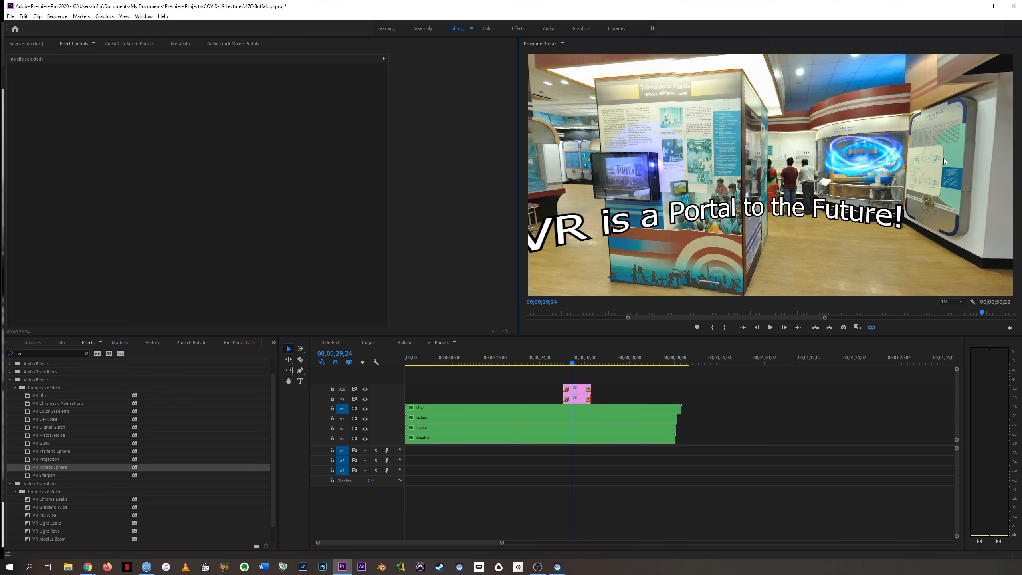
drag(719, 153, 771, 158)
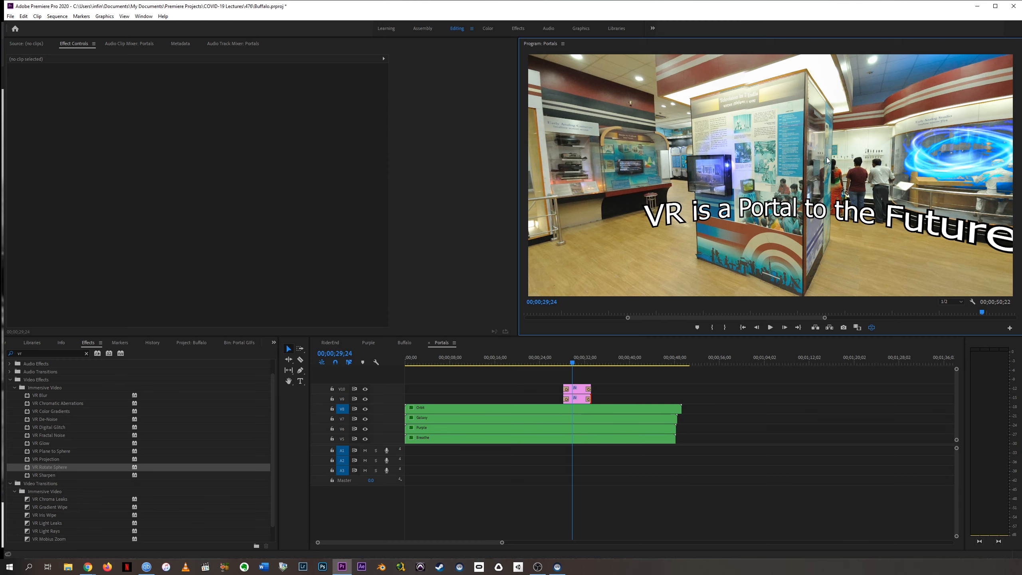
drag(827, 157, 587, 99)
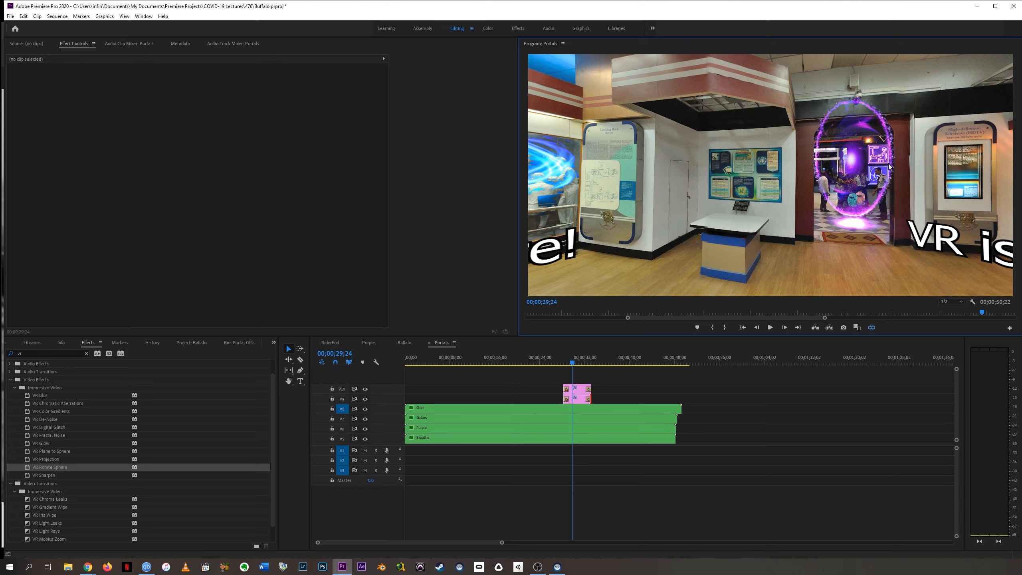
drag(889, 166, 745, 142)
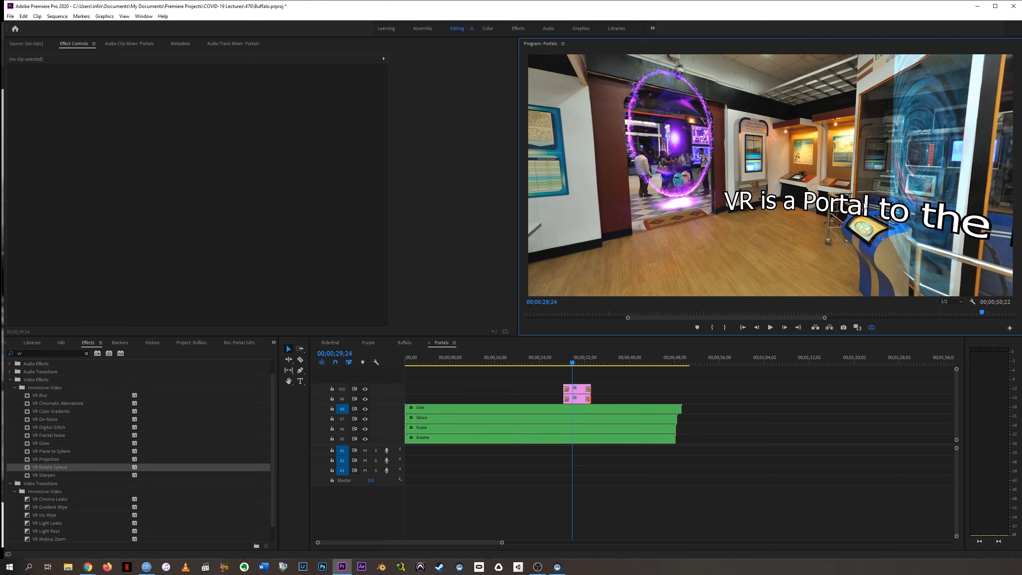
drag(867, 204, 811, 194)
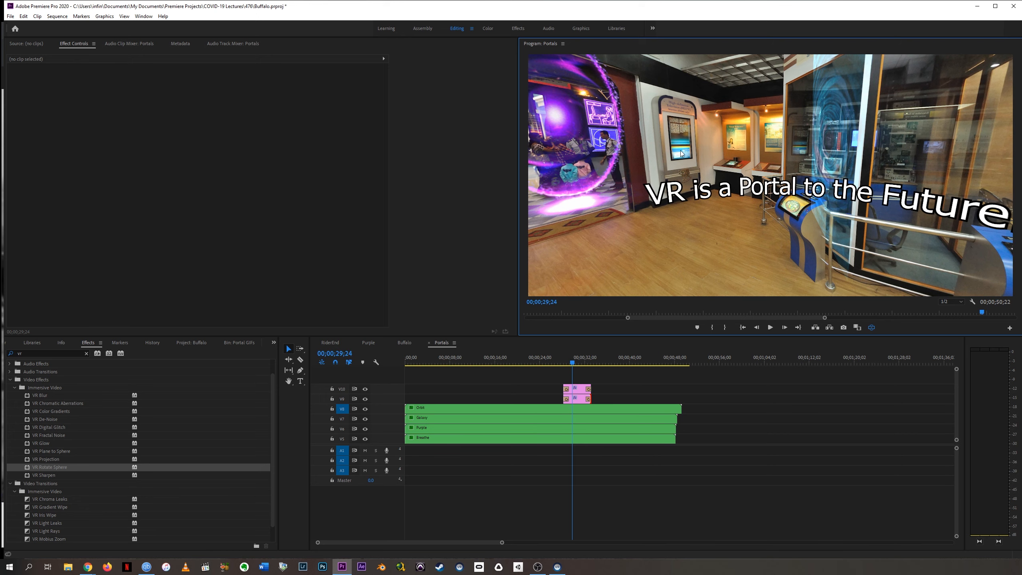
drag(656, 150, 723, 155)
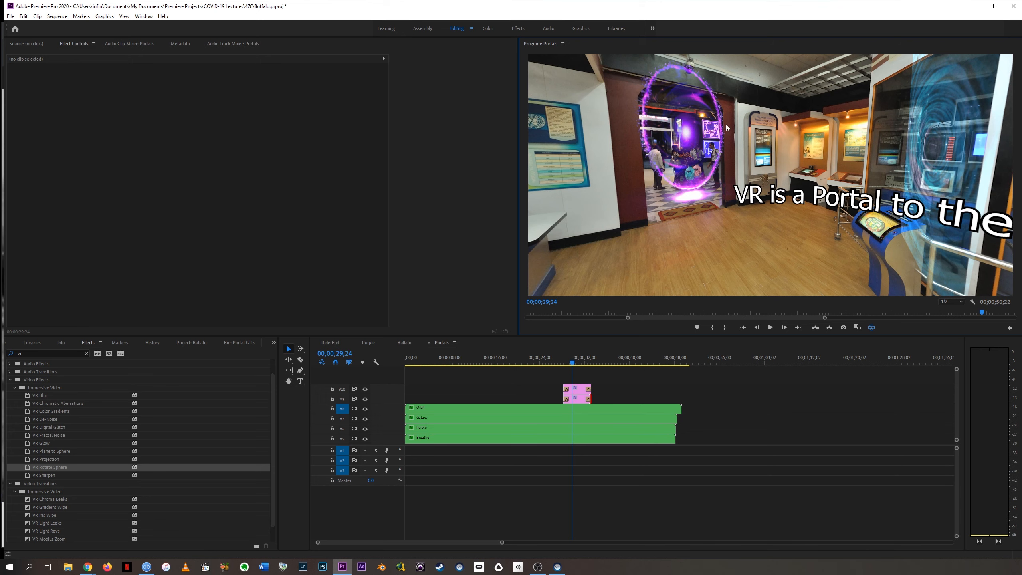
drag(726, 128, 823, 128)
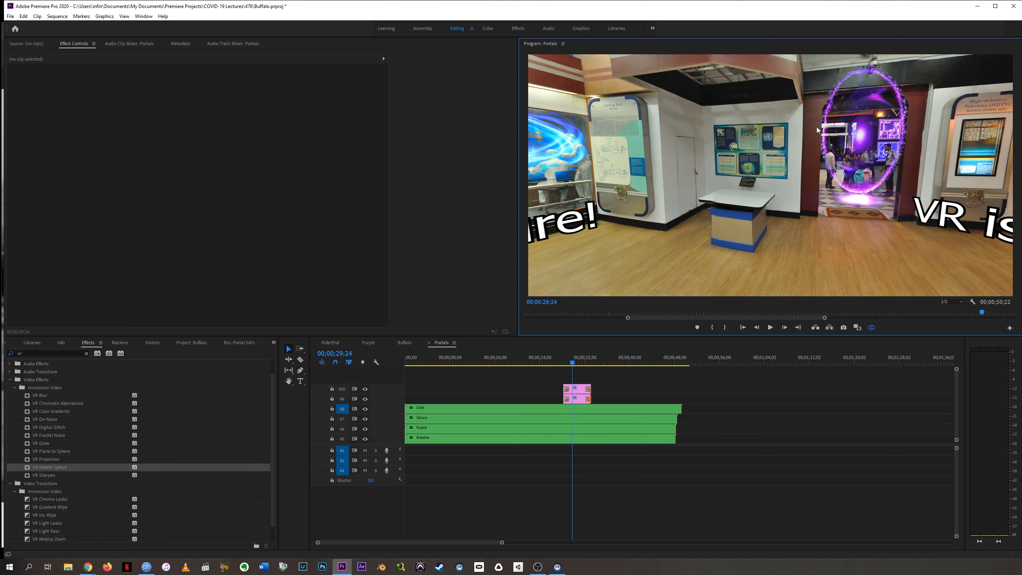